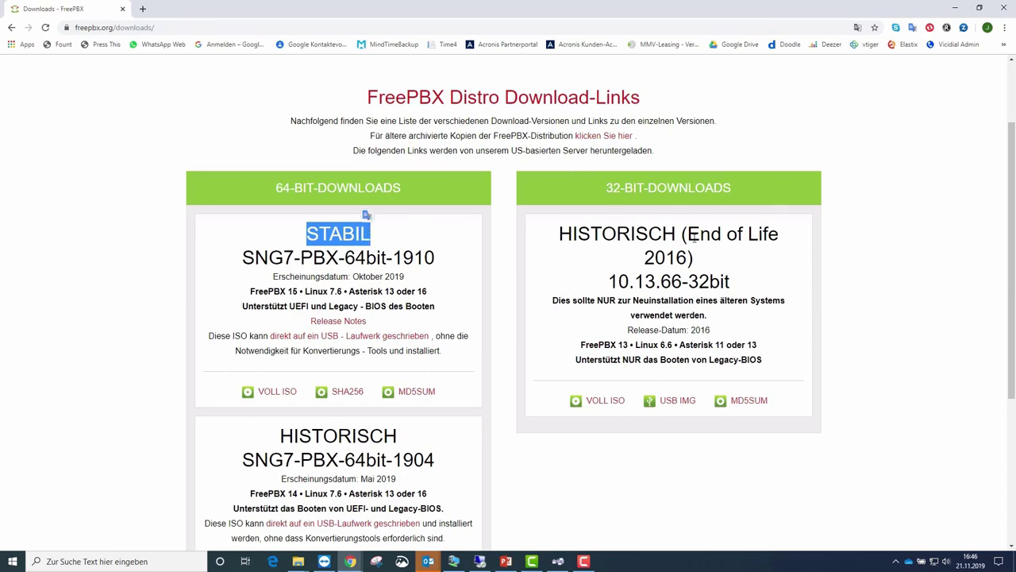
Step: Highlight the End of Life 2016 note, the Asterisk 11/13 versions, and FreePBX versions 14 and 15
left_click_drag(687, 233, 695, 259)
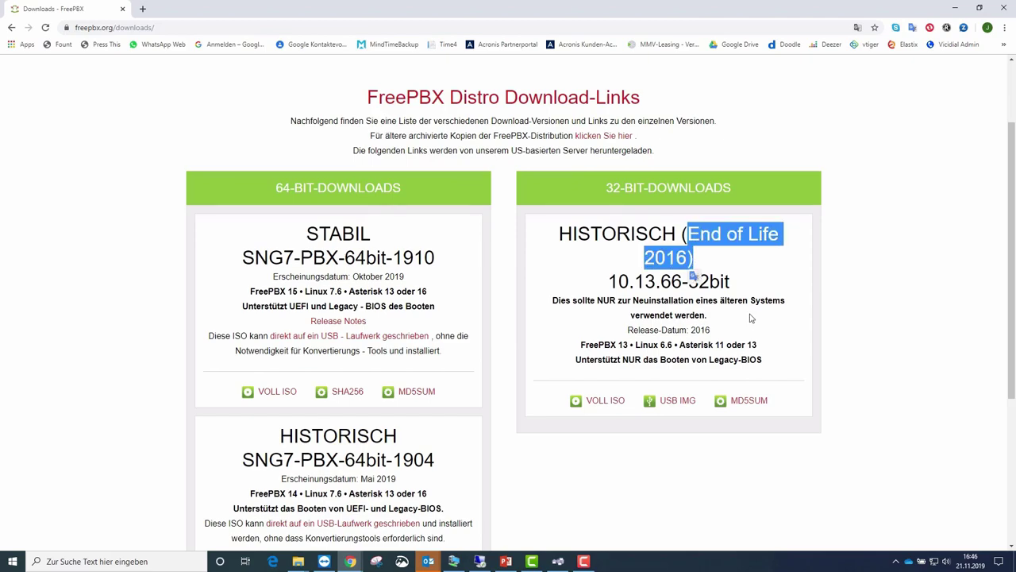
left_click_drag(717, 345, 758, 346)
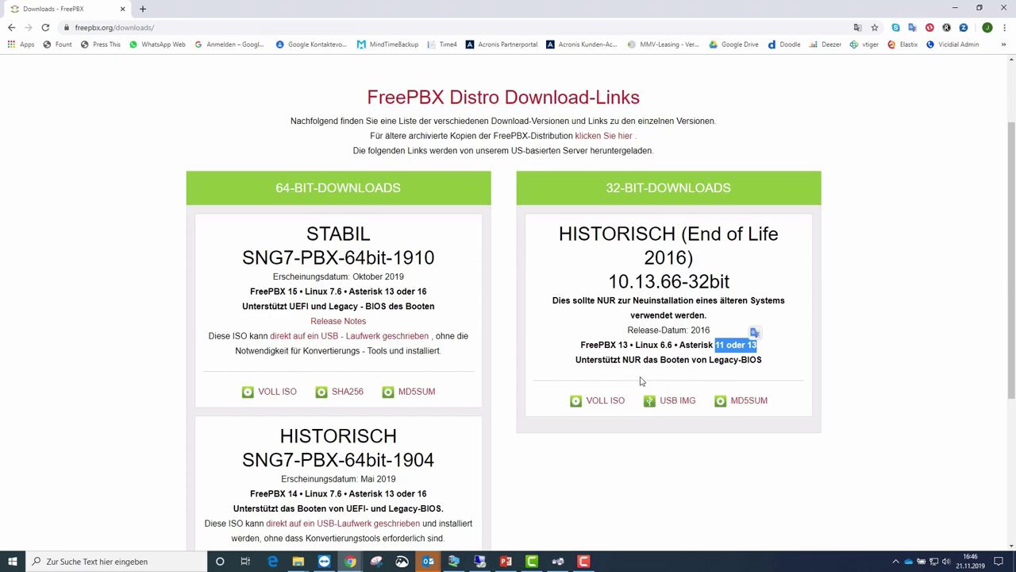
scroll(340, 490, "down", 2)
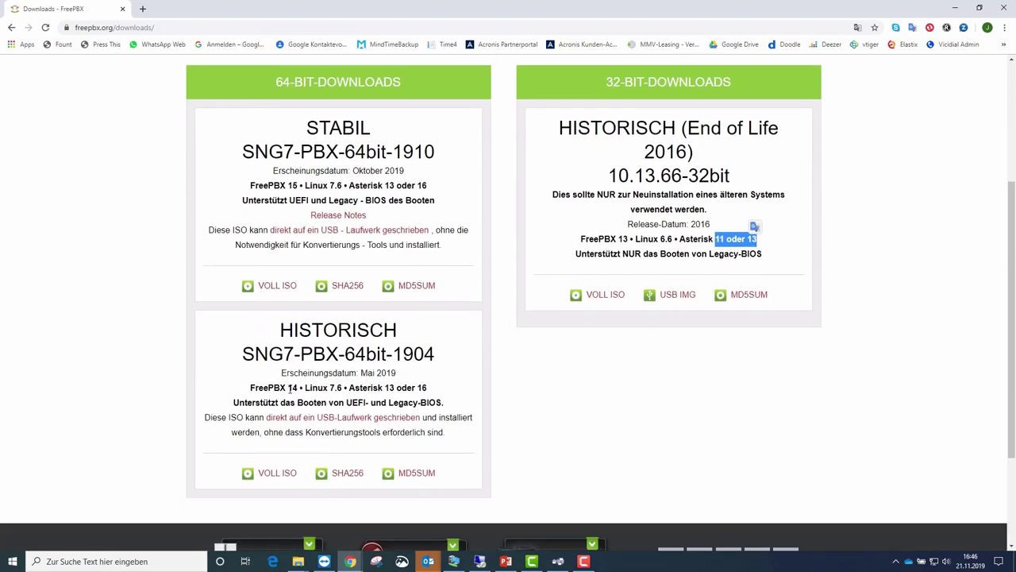
double_click(293, 387)
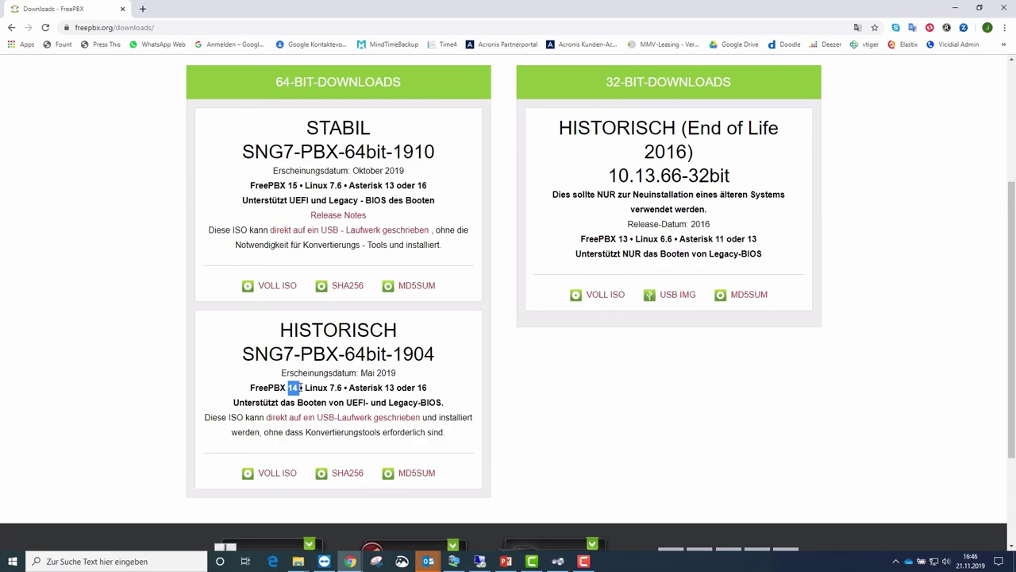
double_click(292, 185)
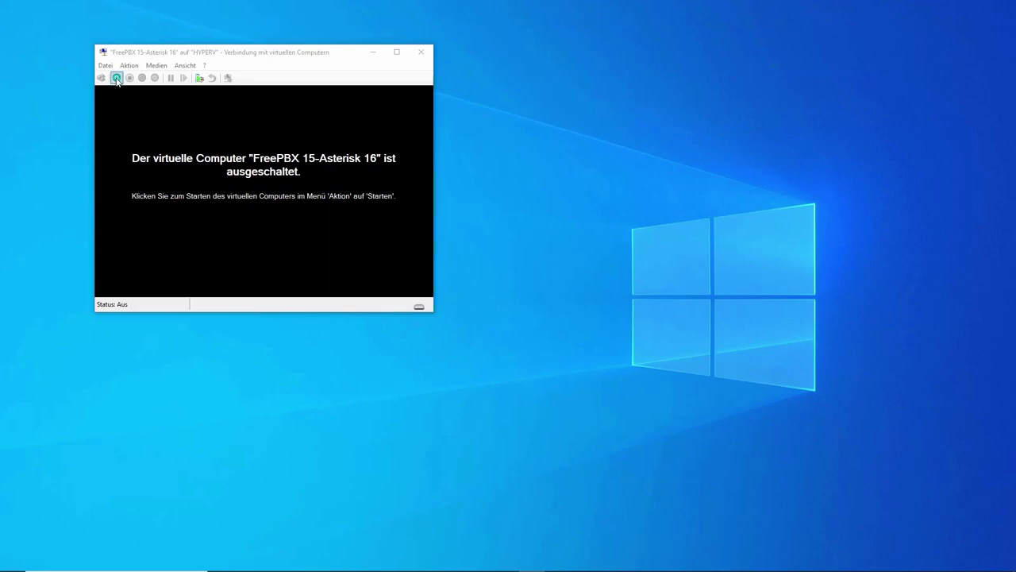
Step: Power on the FreePBX 15-Asterisk 16 virtual machine from the connection toolbar
left_click(117, 78)
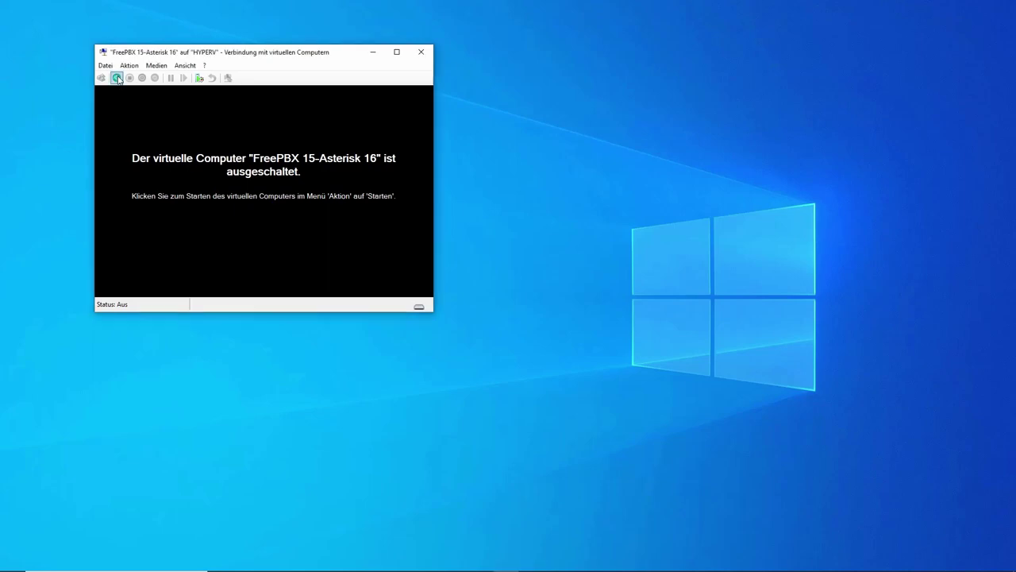
left_click(117, 78)
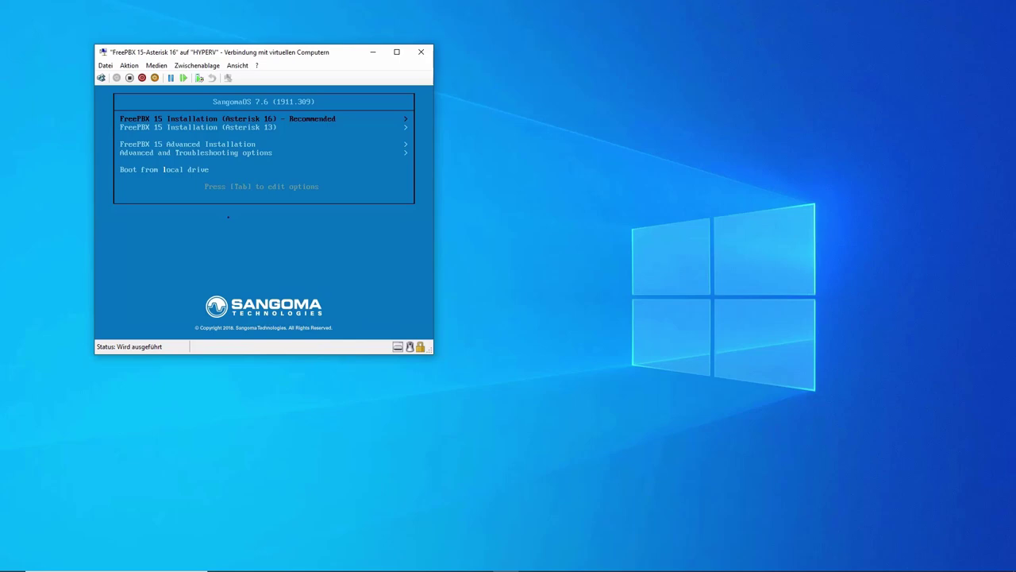
Step: Choose FreePBX 15 Installation (Asterisk 16), Graphical Installation - Output to VGA, then FreePBX Standard
key("Return")
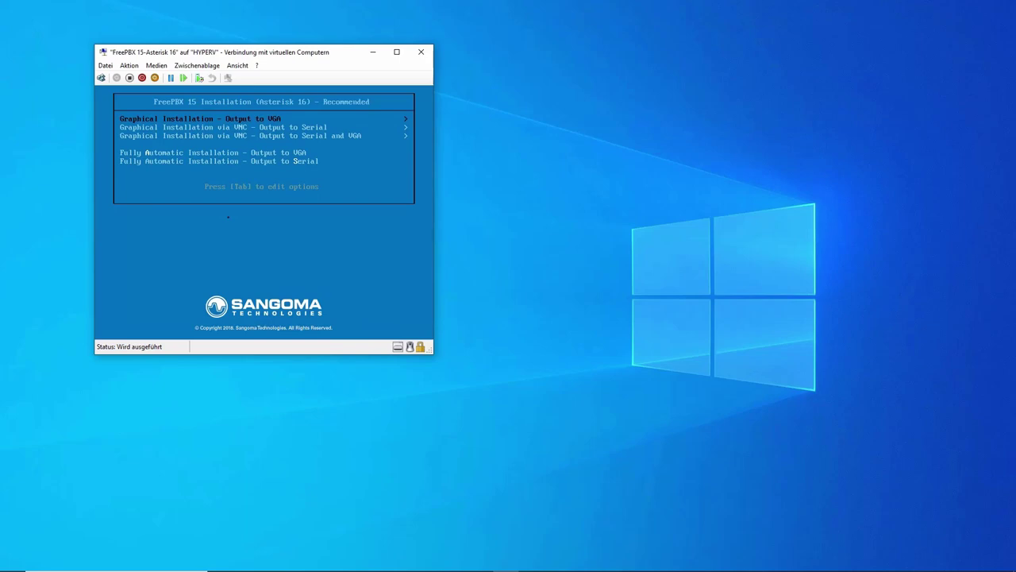
key("Return")
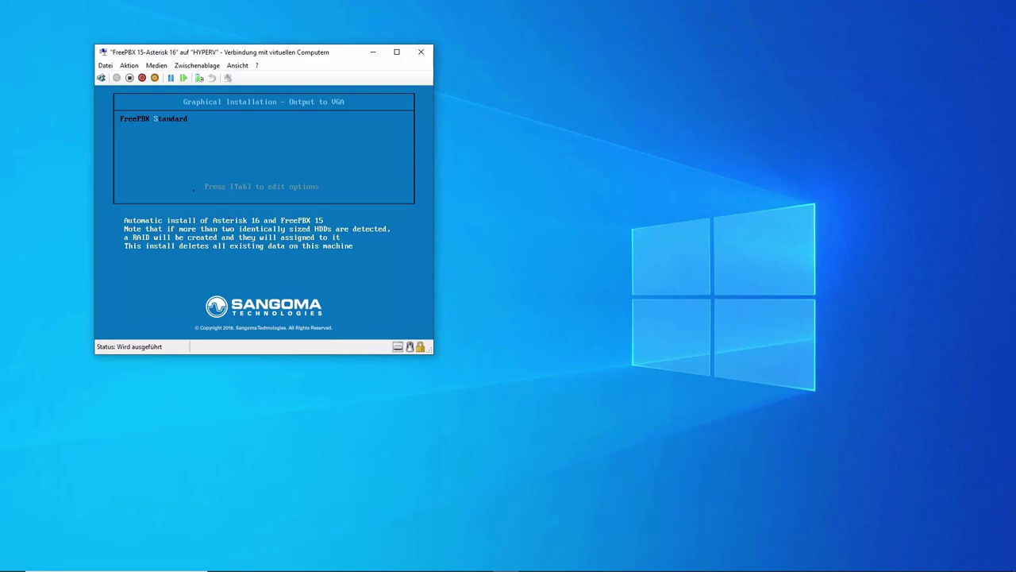
key("Return")
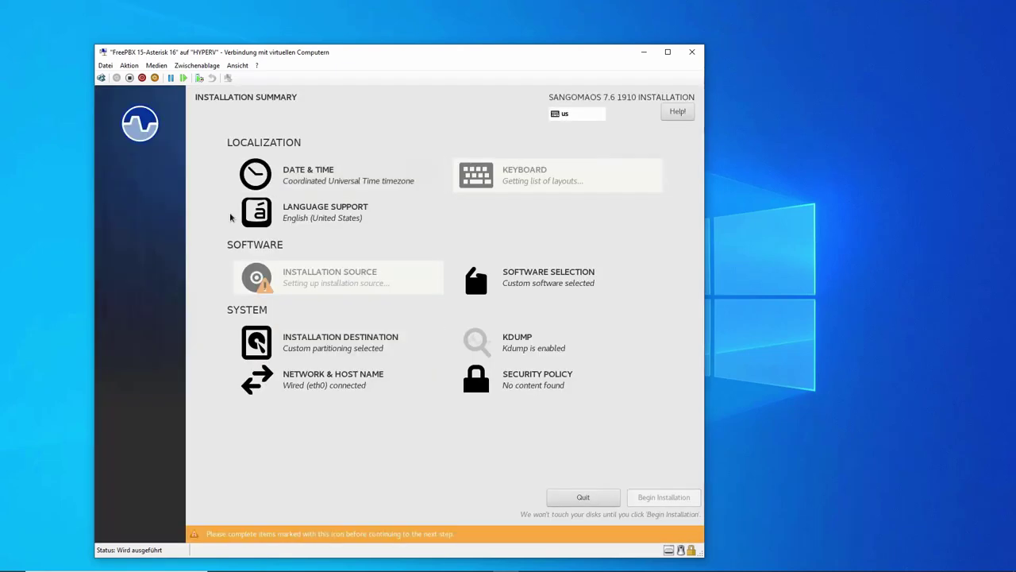
Step: Add Deutsch (Deutschland) as language support, searching for 'deut'
left_click(315, 210)
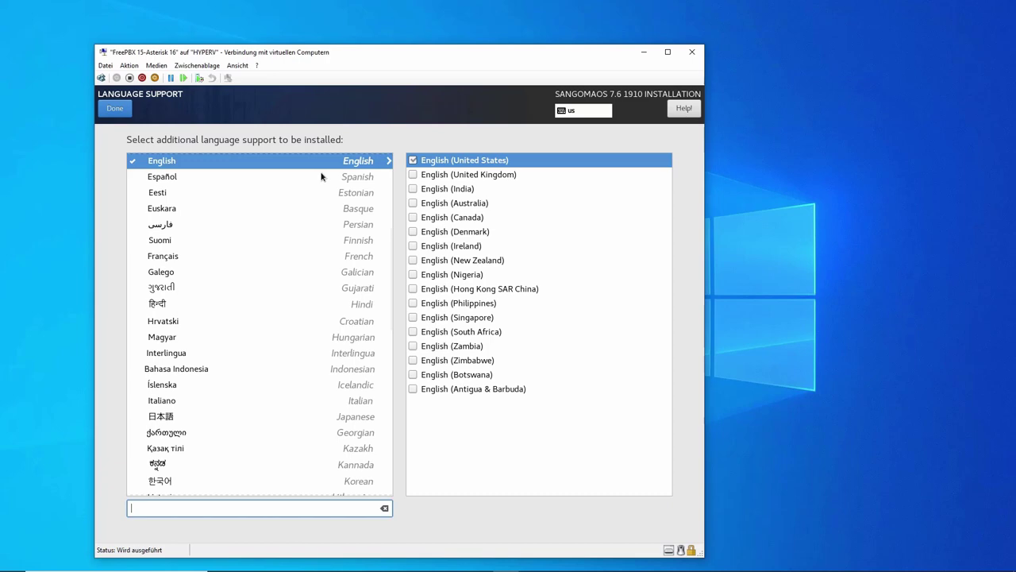
type("deut")
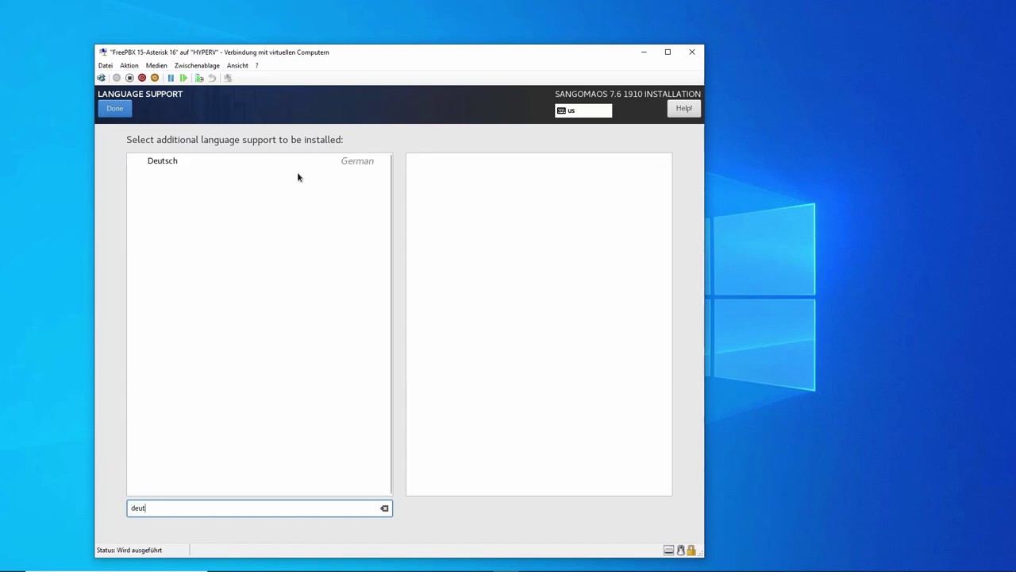
left_click(181, 163)
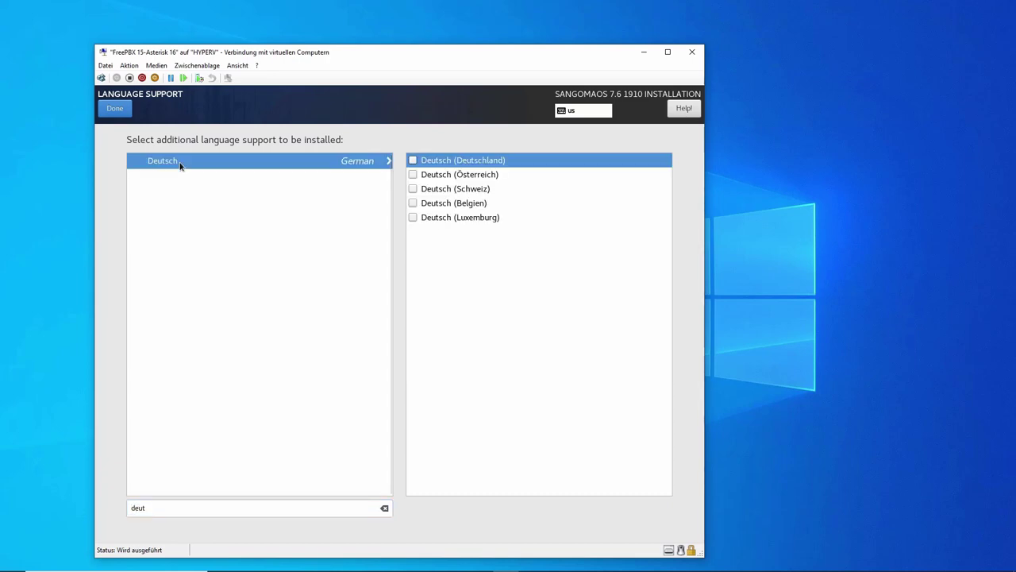
left_click(413, 161)
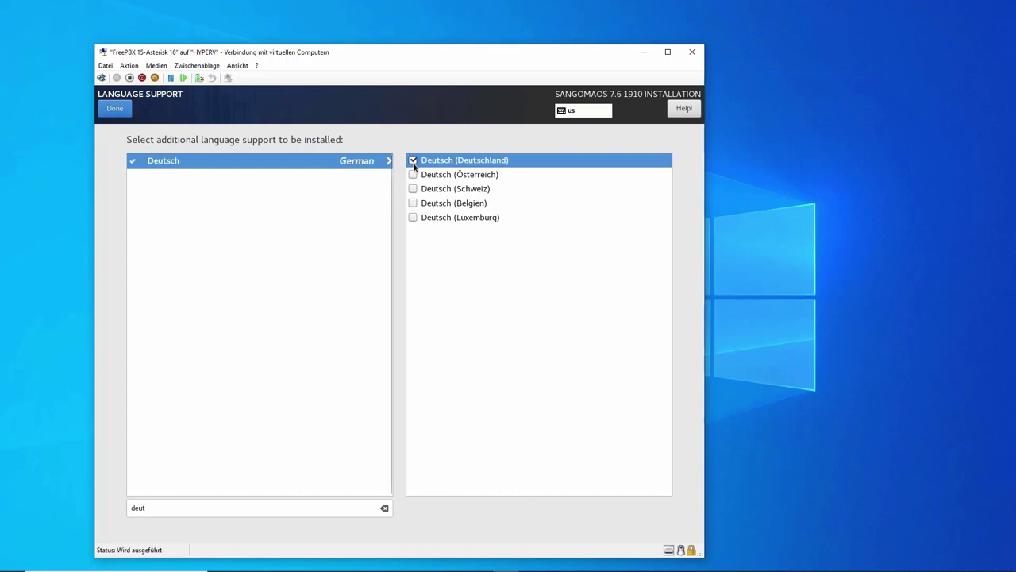
left_click(125, 111)
Step: Set the installer timezone to Region Europe, City Berlin
left_click(301, 177)
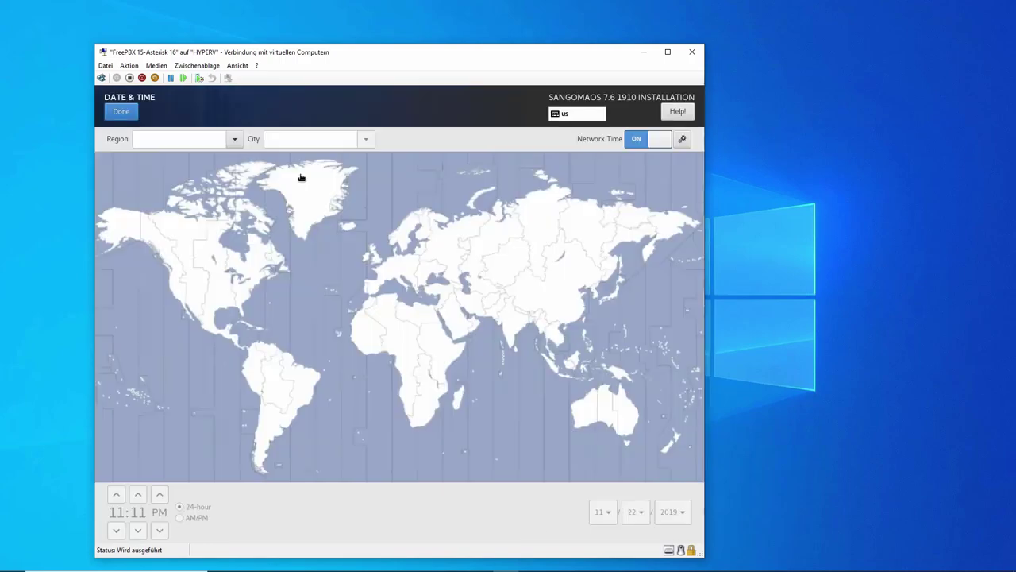
left_click(234, 137)
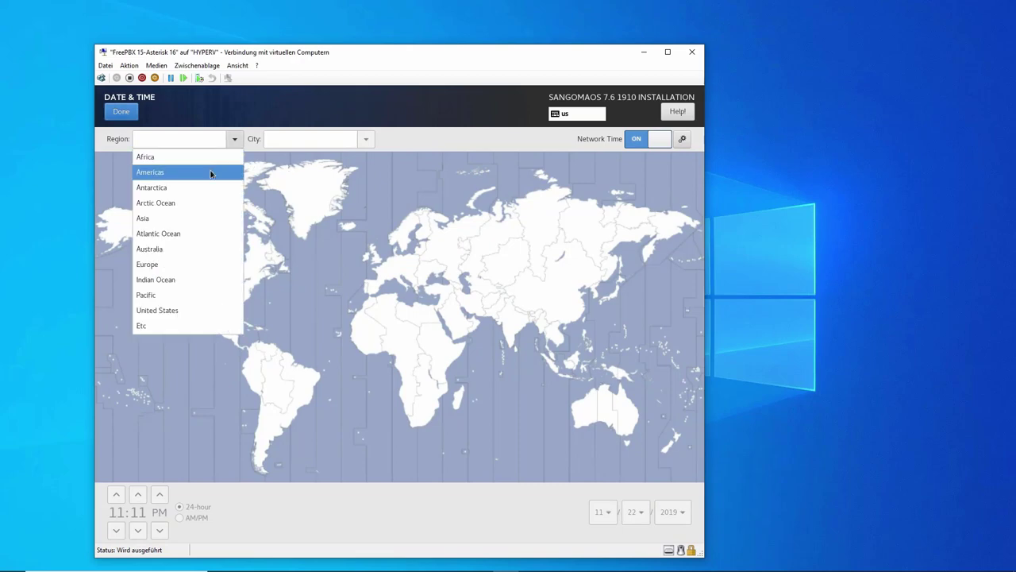
left_click(163, 262)
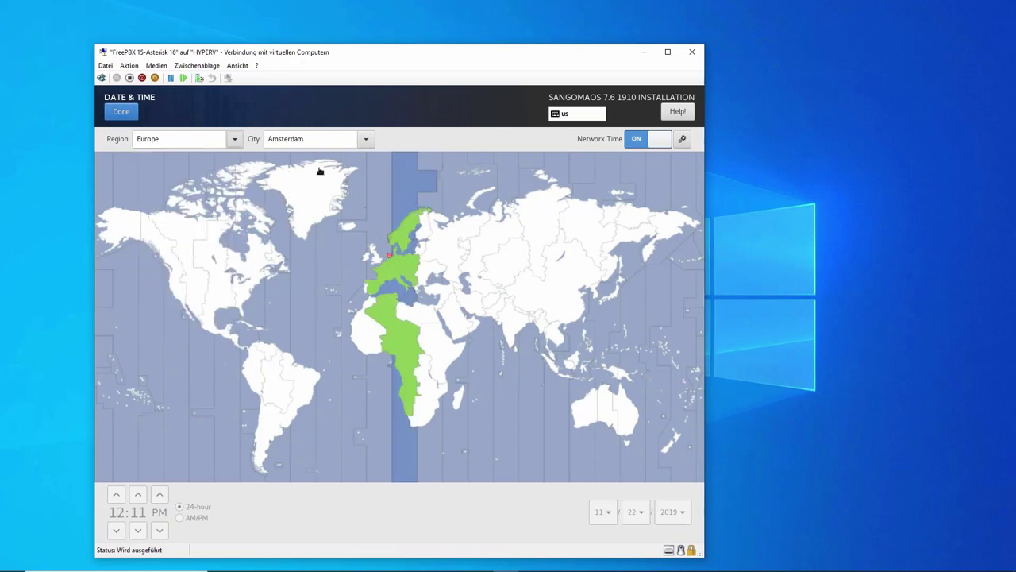
left_click(365, 139)
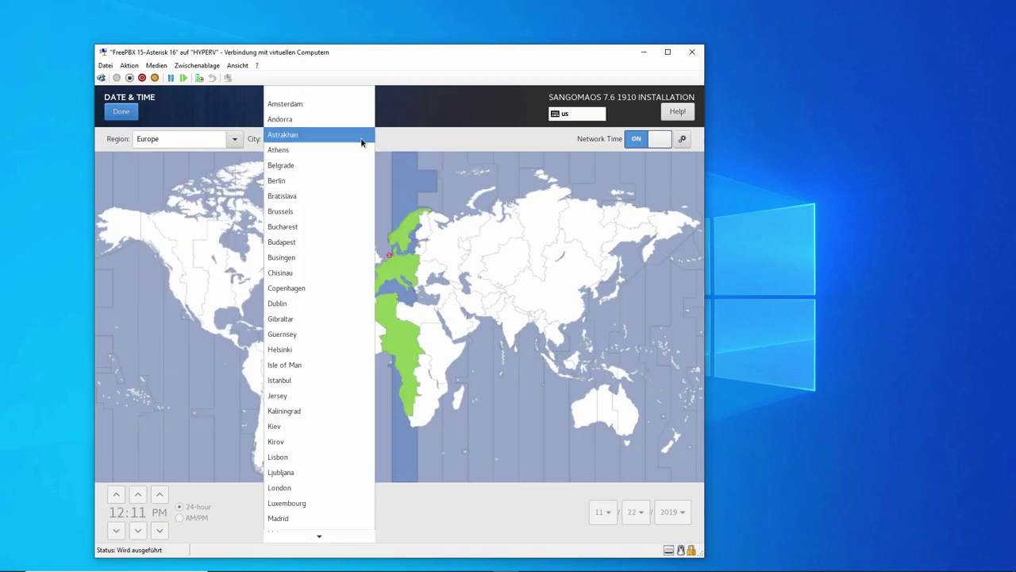
left_click(302, 181)
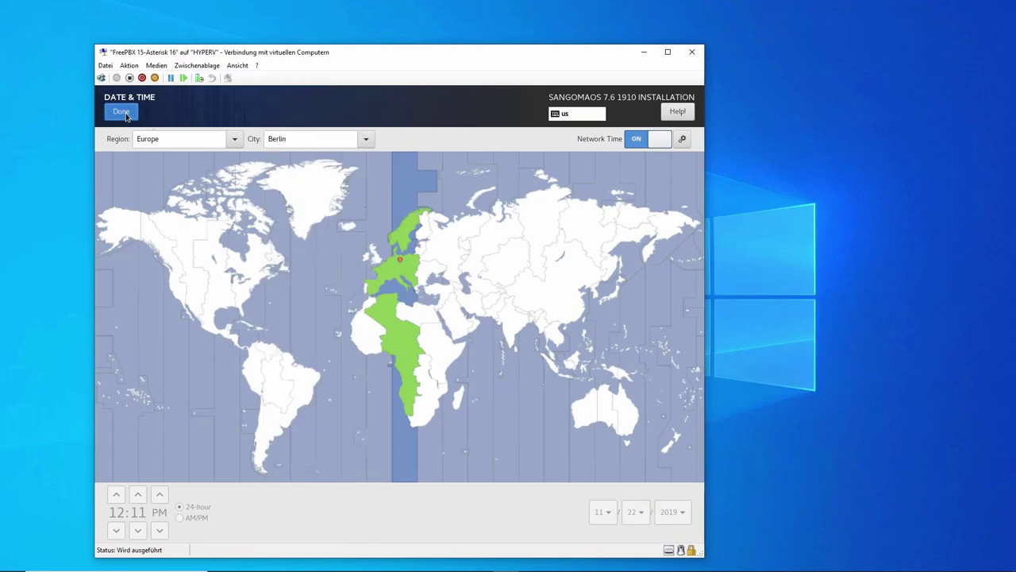
left_click(121, 112)
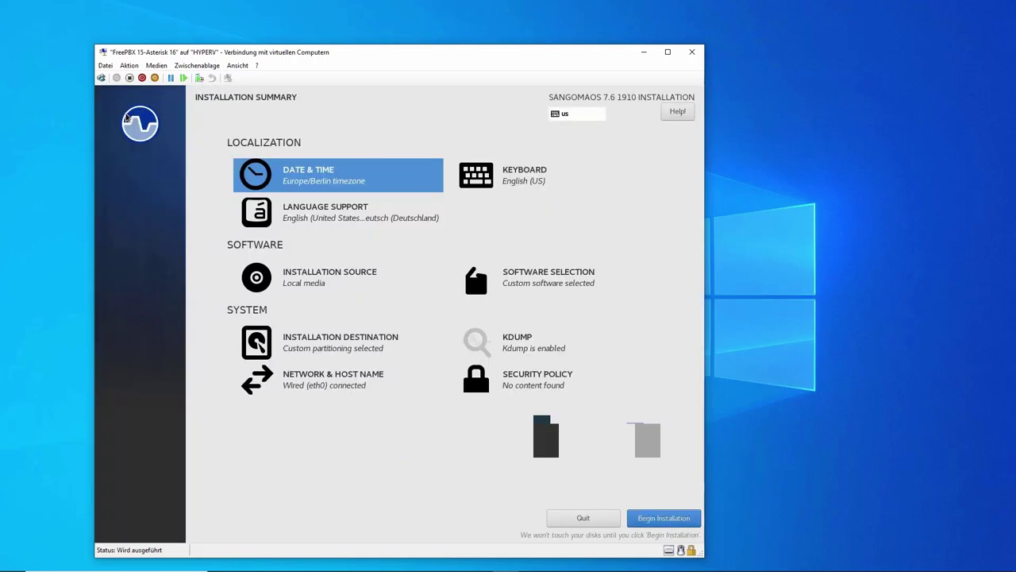
Step: Add German (no dead keys) as the default keyboard layout and remove English (US)
left_click(517, 181)
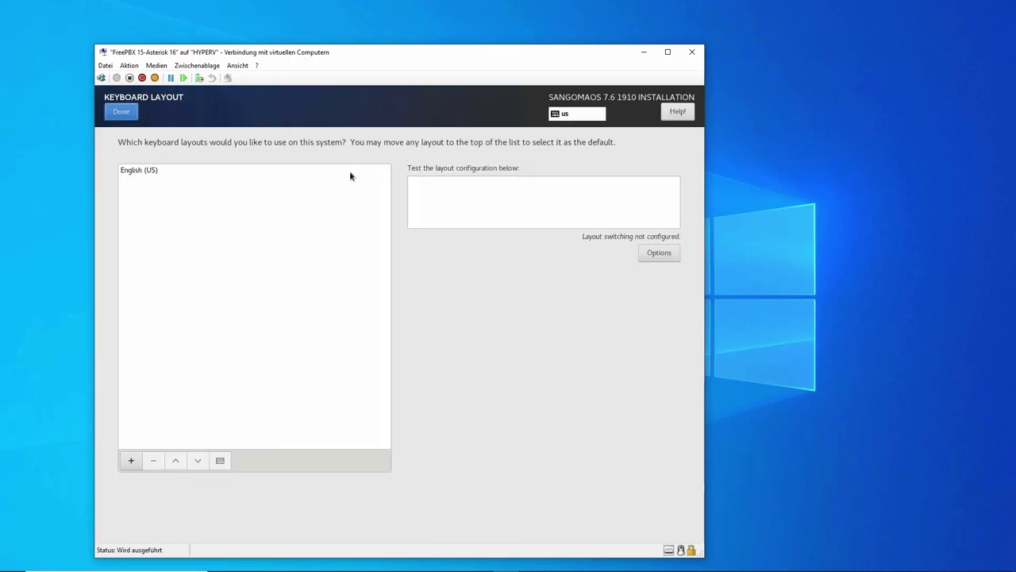
left_click(131, 462)
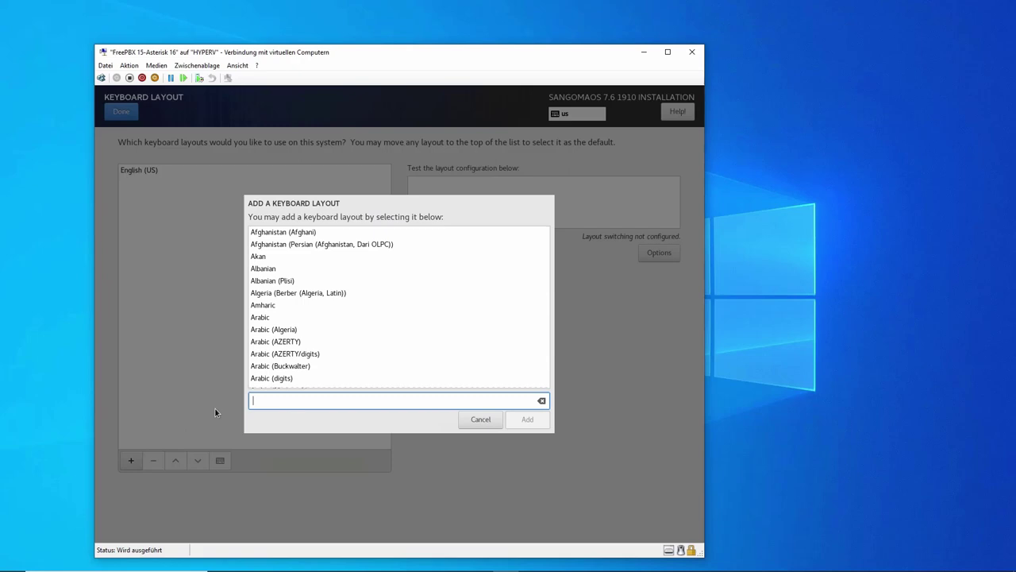
type("Germa")
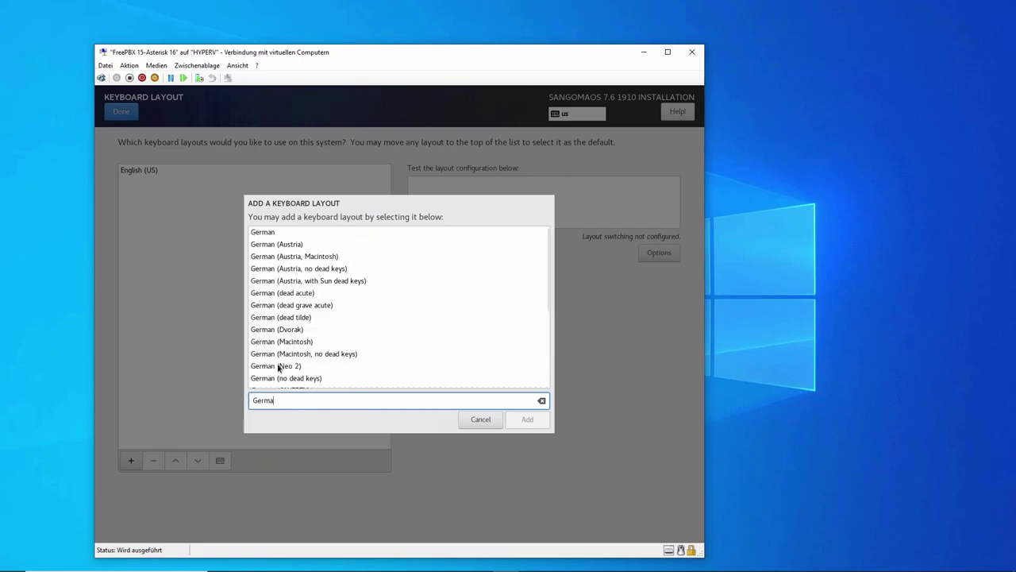
left_click(330, 355)
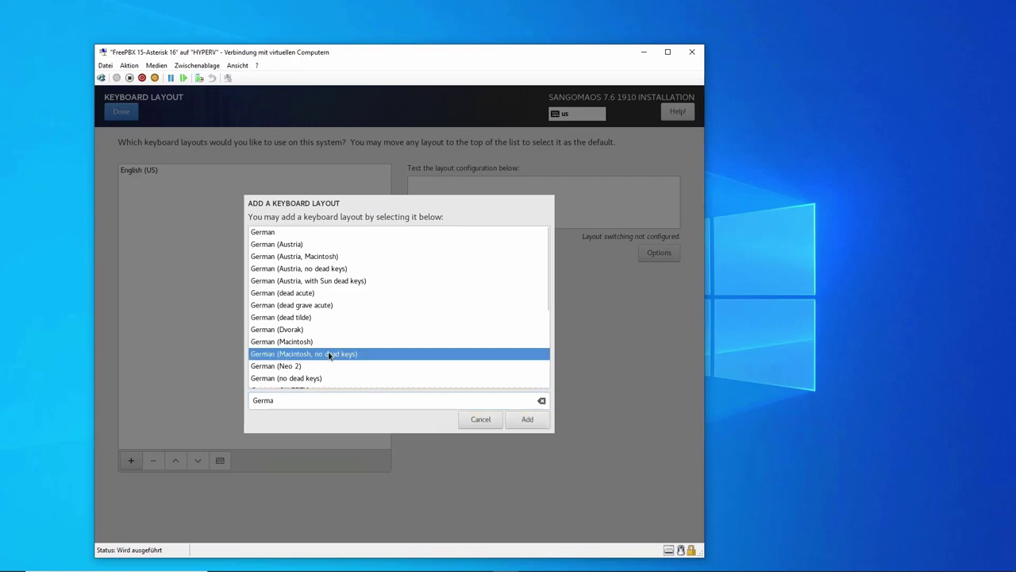
left_click(304, 379)
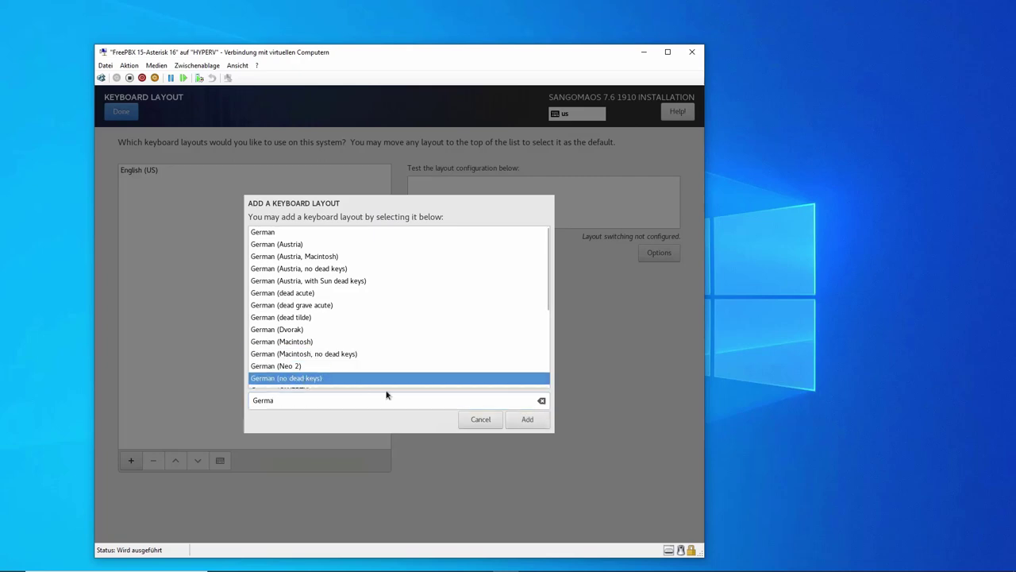
left_click(528, 420)
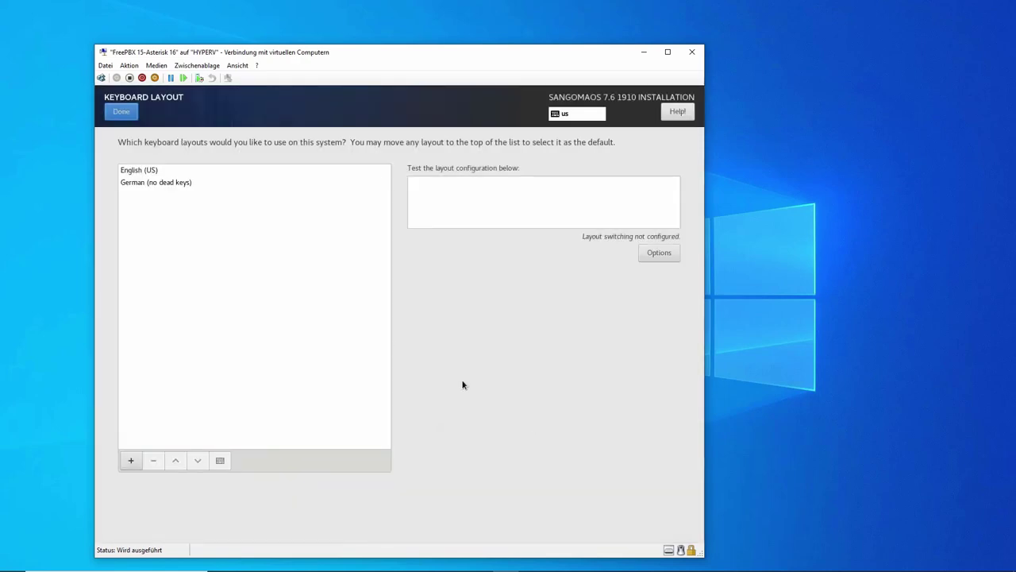
left_click(142, 183)
left_click(176, 460)
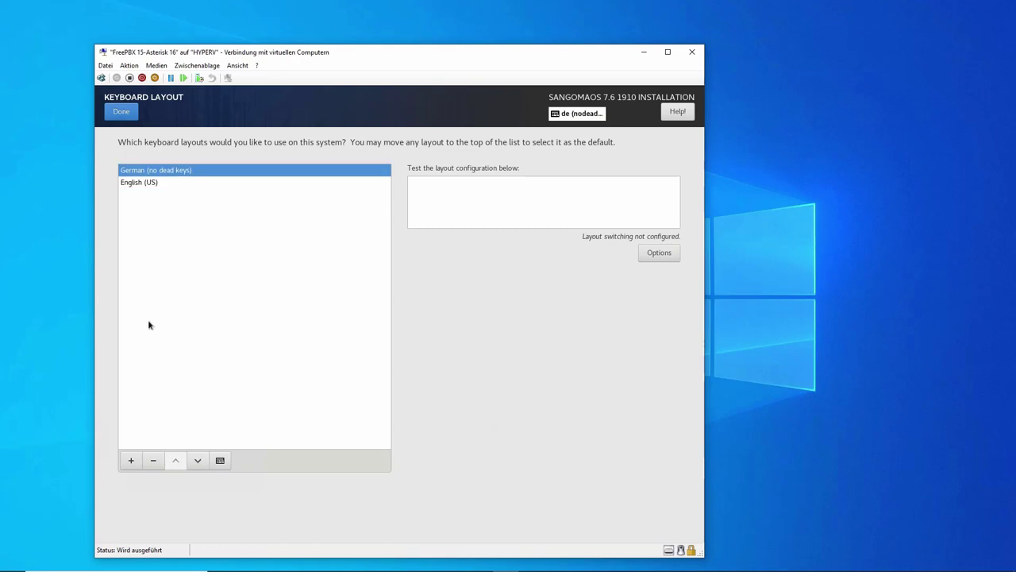
left_click(133, 184)
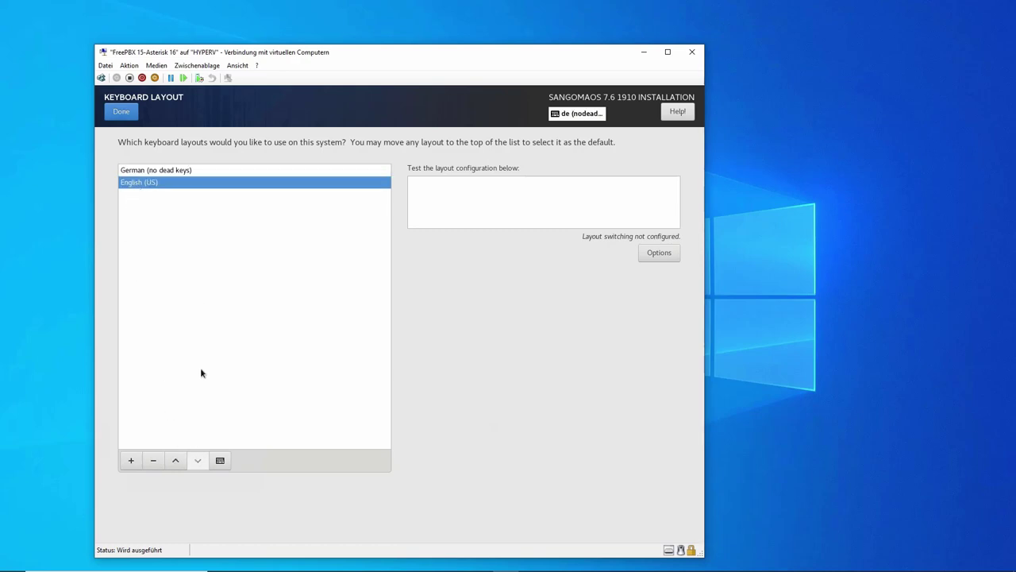
left_click(155, 459)
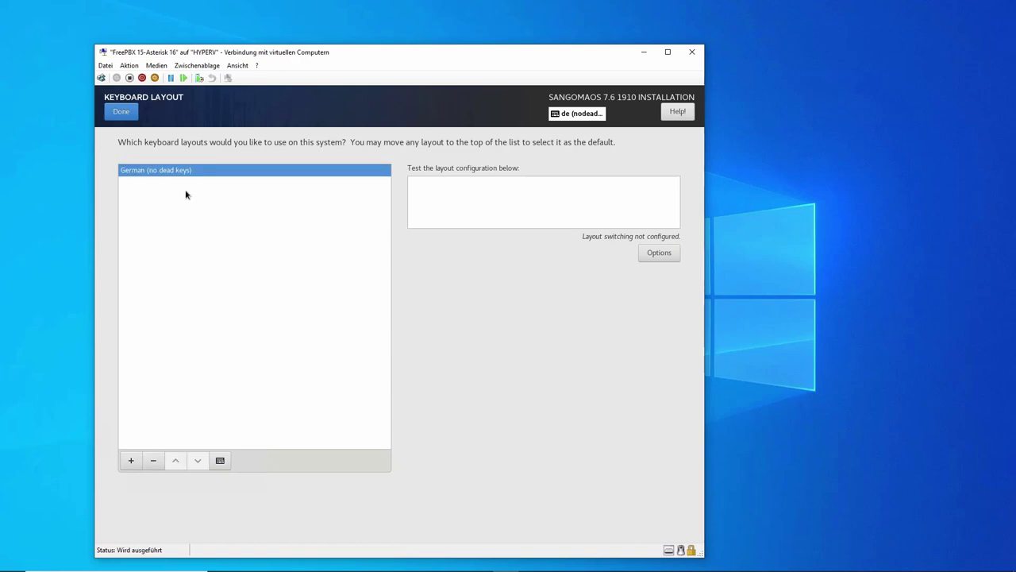
left_click(123, 111)
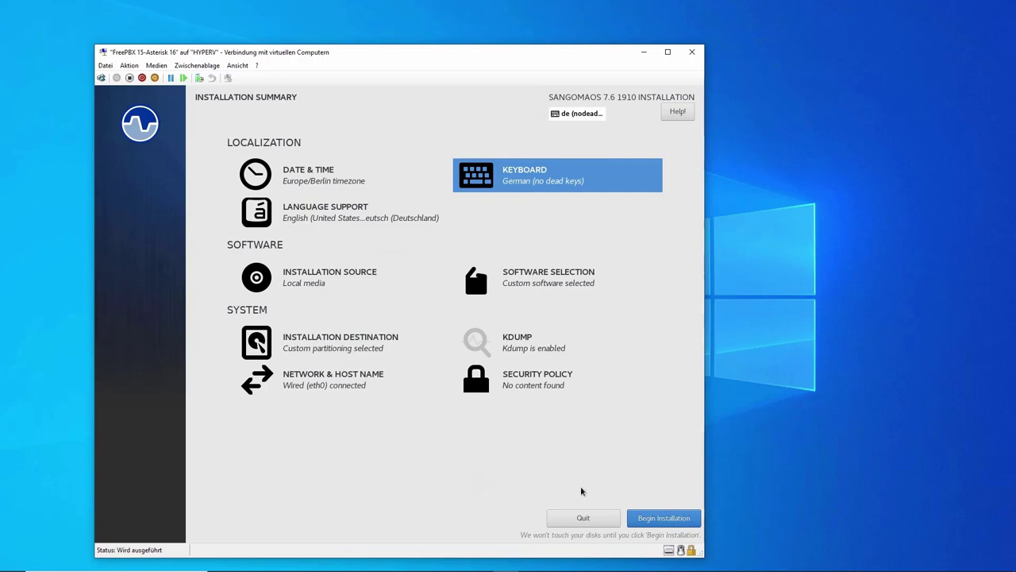
Step: Begin the SangomaOS installation and set and confirm the root password
left_click(670, 519)
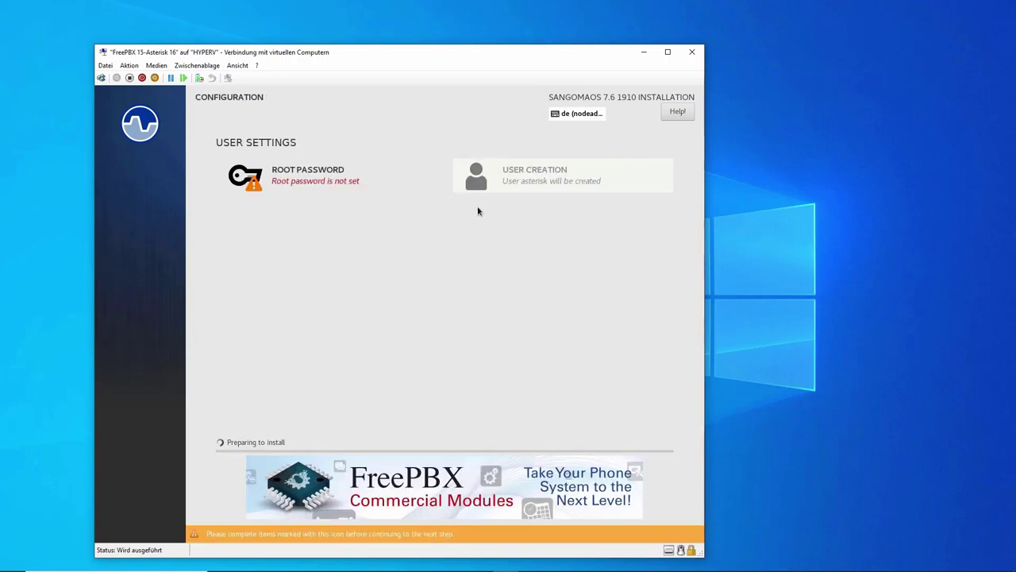
left_click(306, 182)
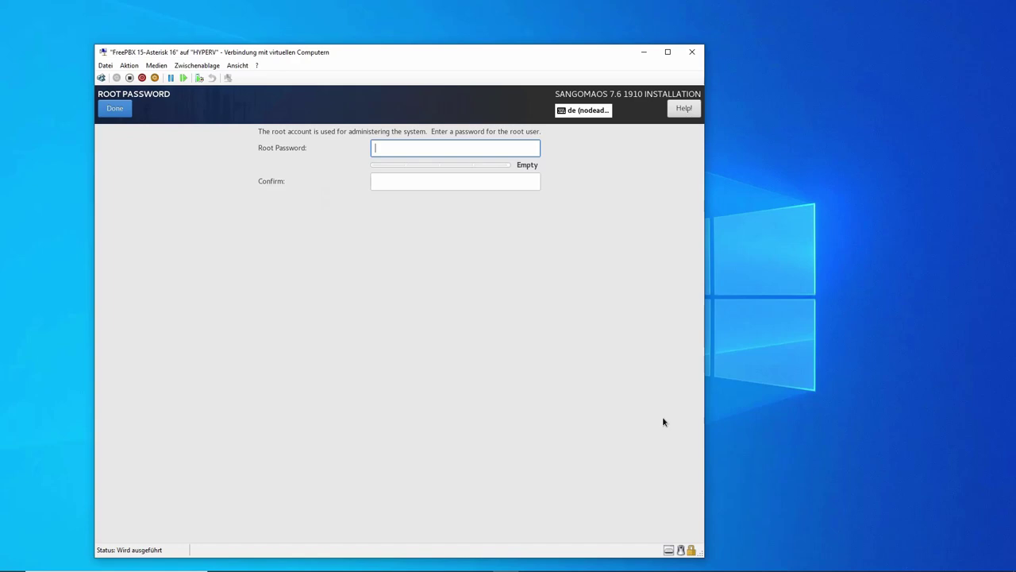
type("••••••••")
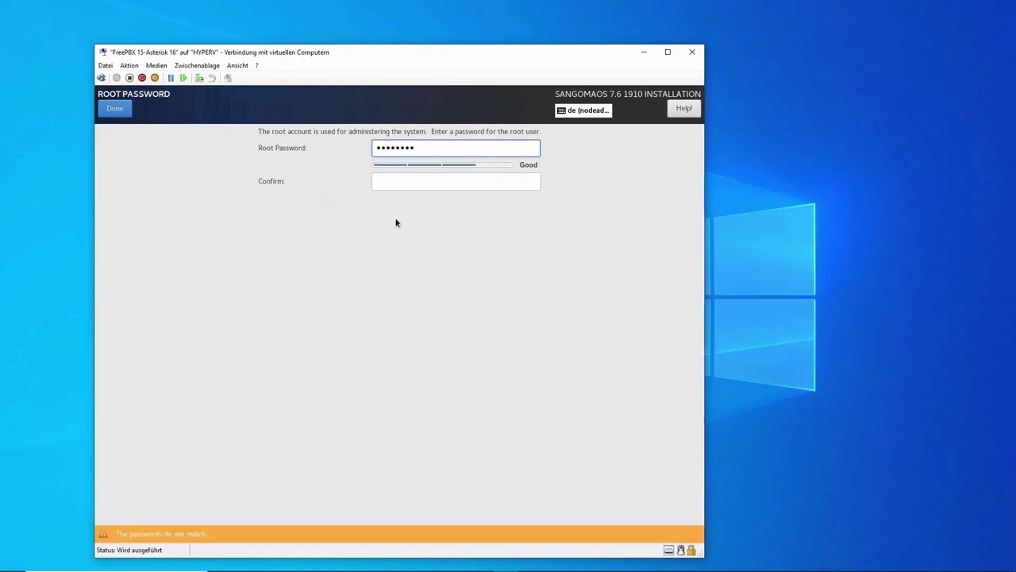
left_click(381, 183)
type("•••••••")
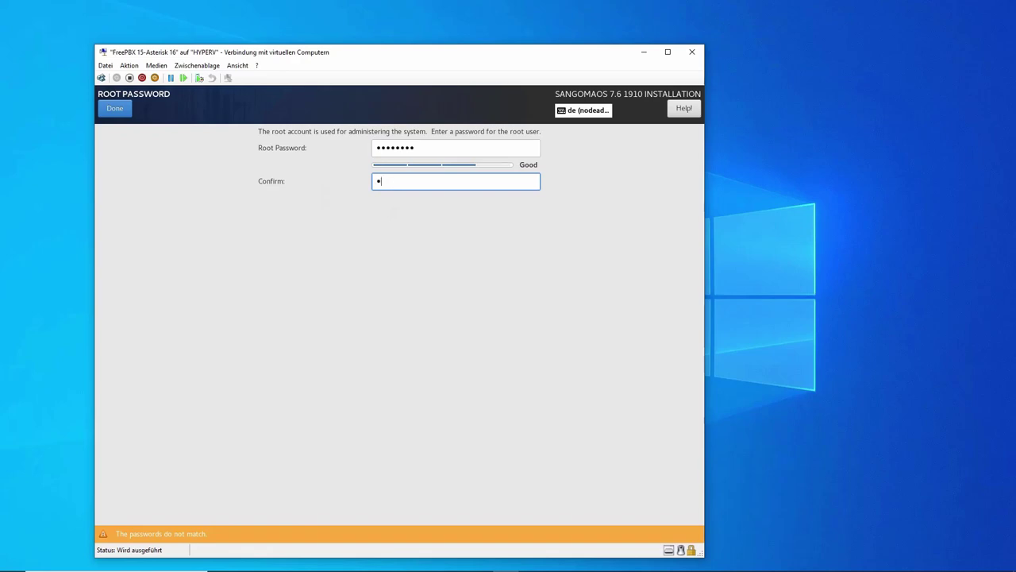
type("•")
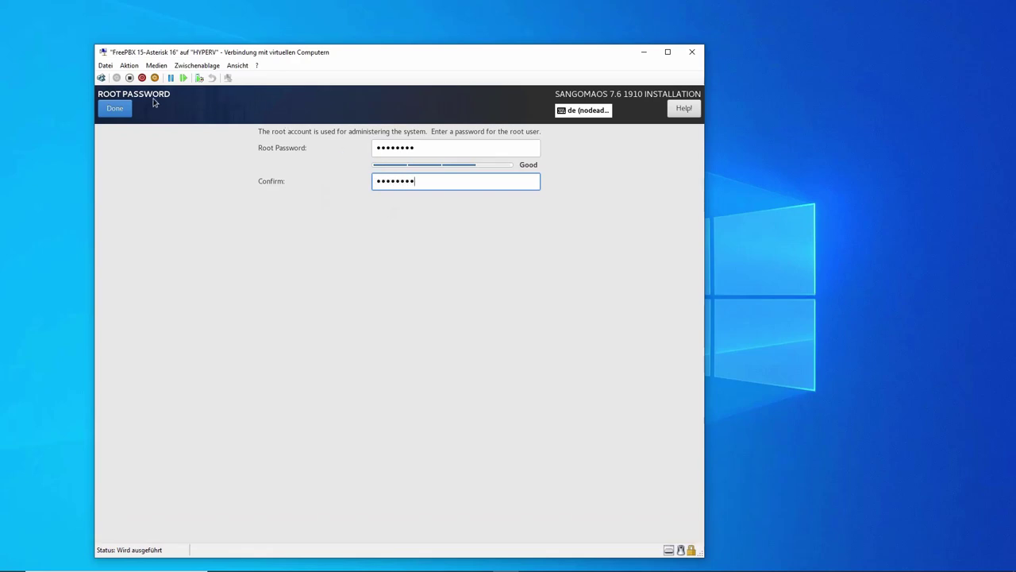
left_click(115, 110)
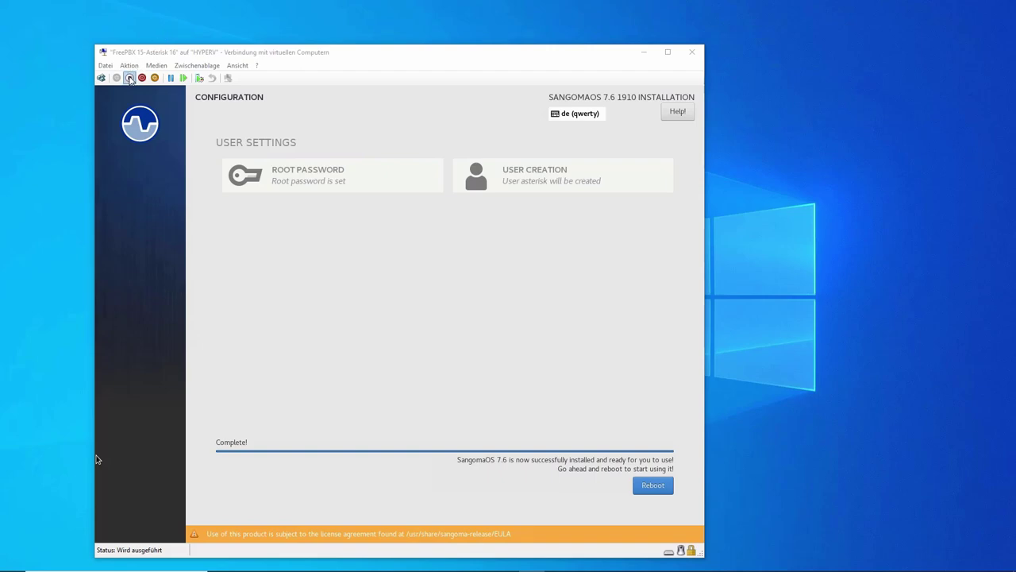
Step: Turn off the virtual machine and confirm the shutdown
left_click(97, 459)
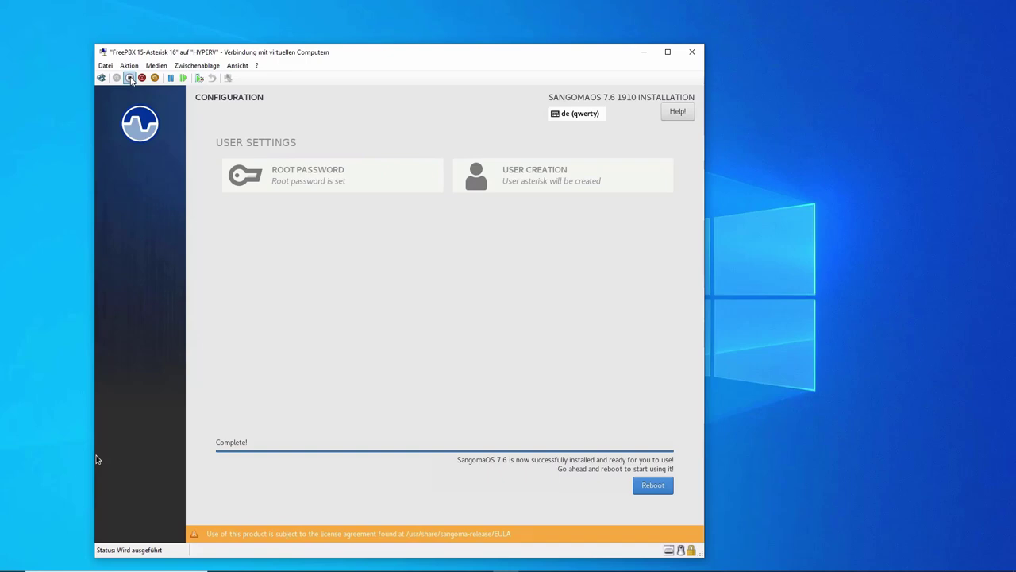
left_click(129, 78)
left_click(397, 328)
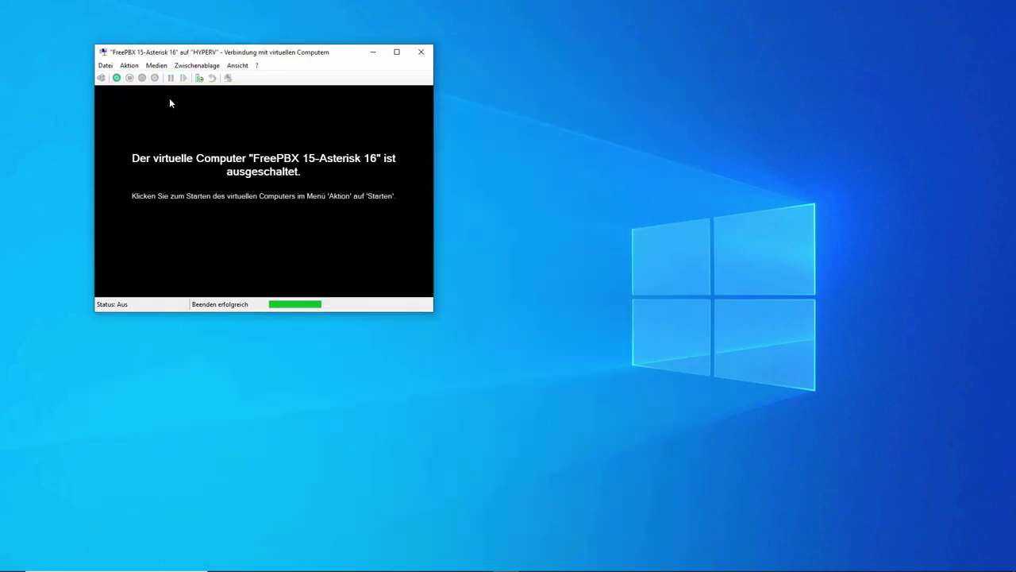
Step: Eject the installation ISO from the virtual DVD drive and start the machine again
left_click(157, 65)
mouse_move(163, 80)
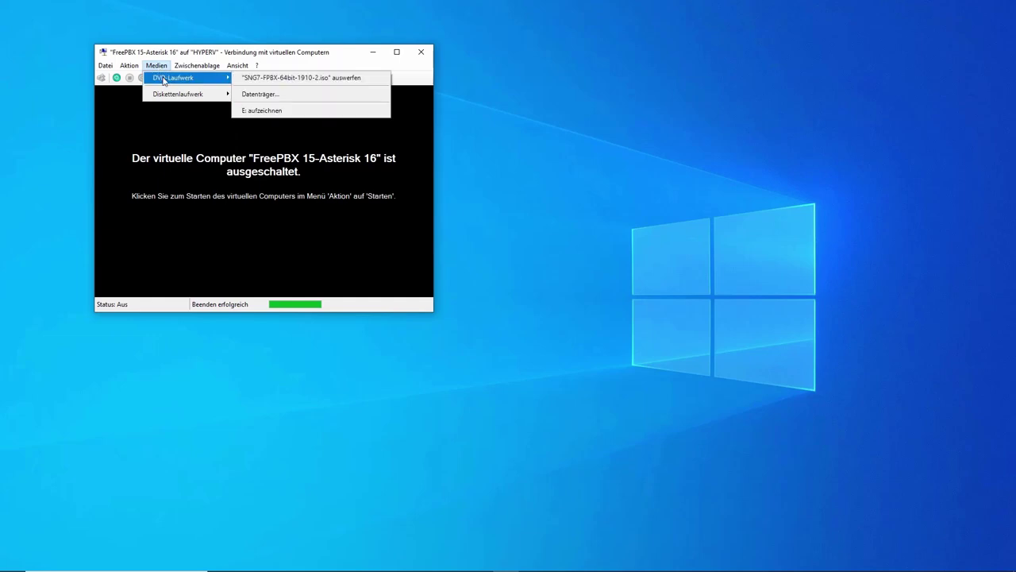
left_click(276, 80)
left_click(158, 67)
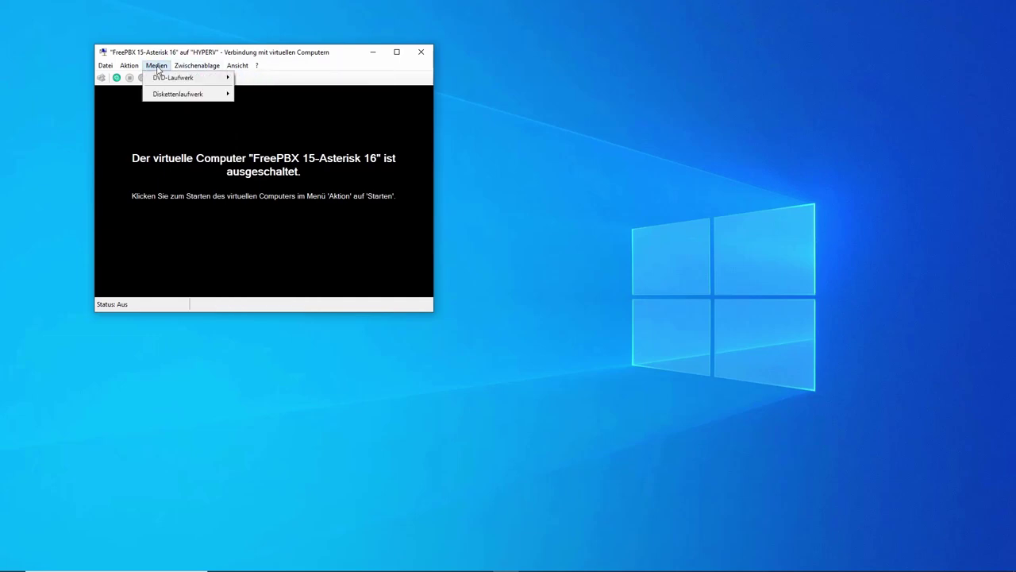
mouse_move(168, 77)
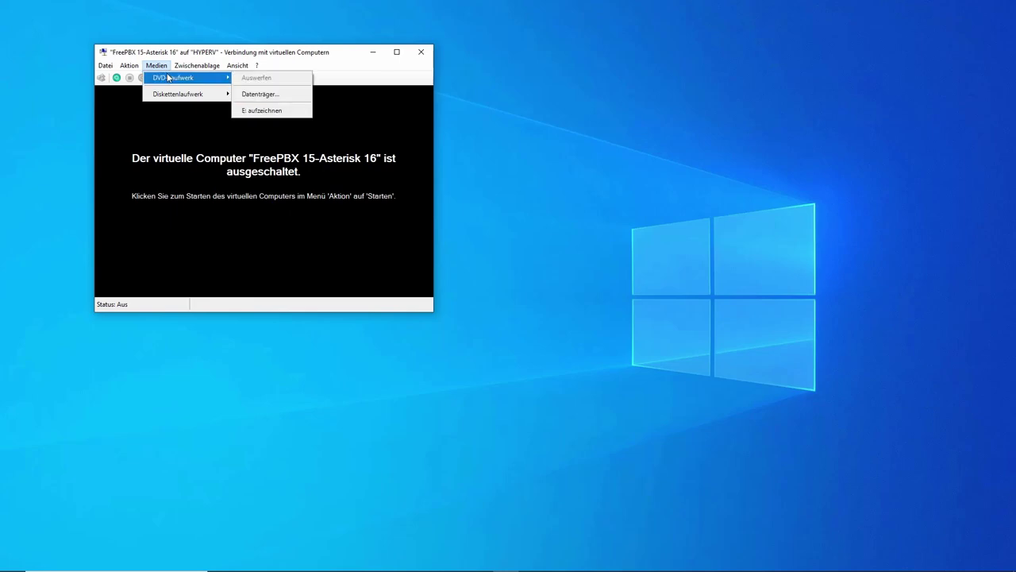
left_click(120, 102)
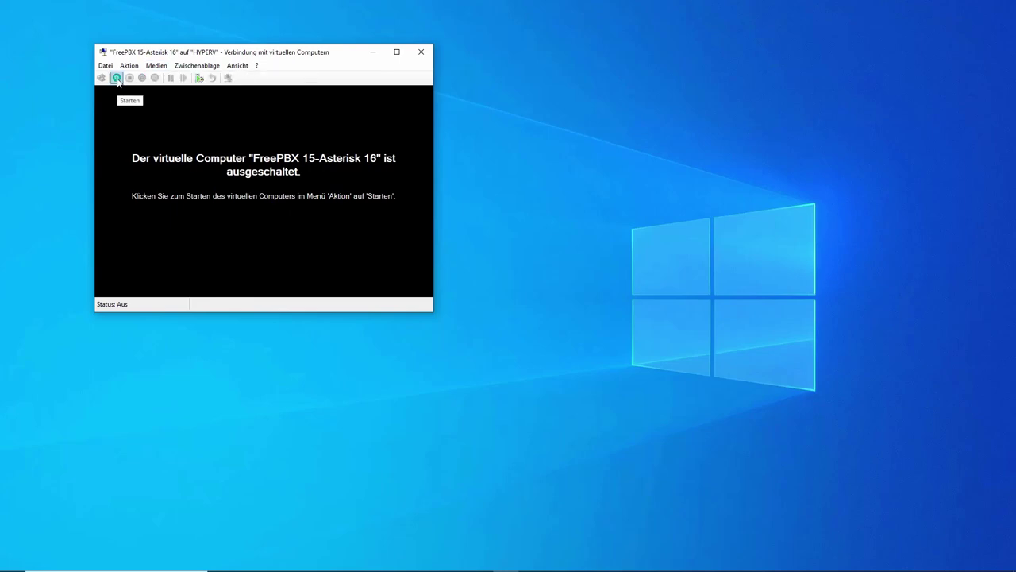
left_click(117, 78)
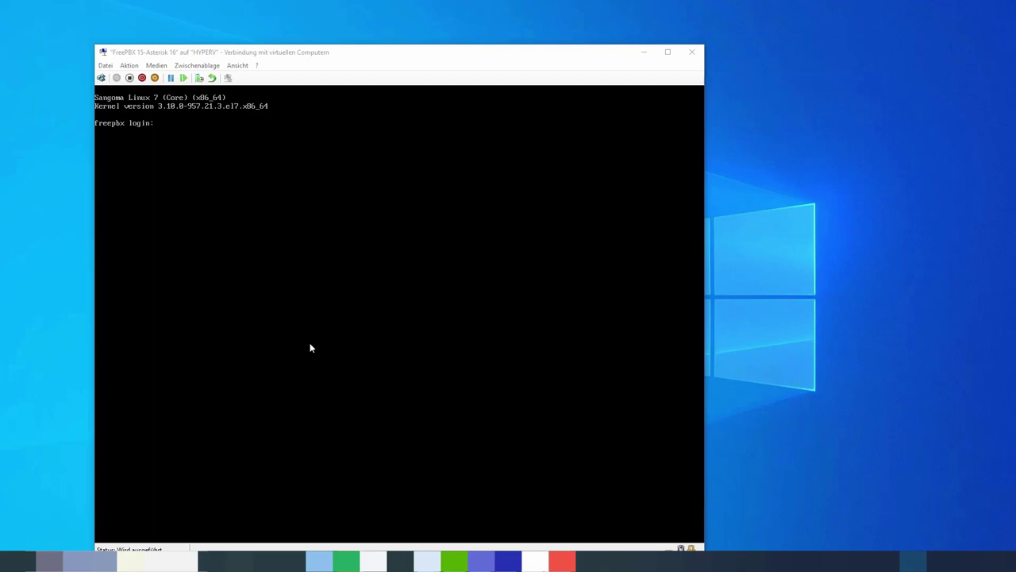
Step: Enter root as the login name at the FreePBX console prompt
left_click(311, 348)
type("r")
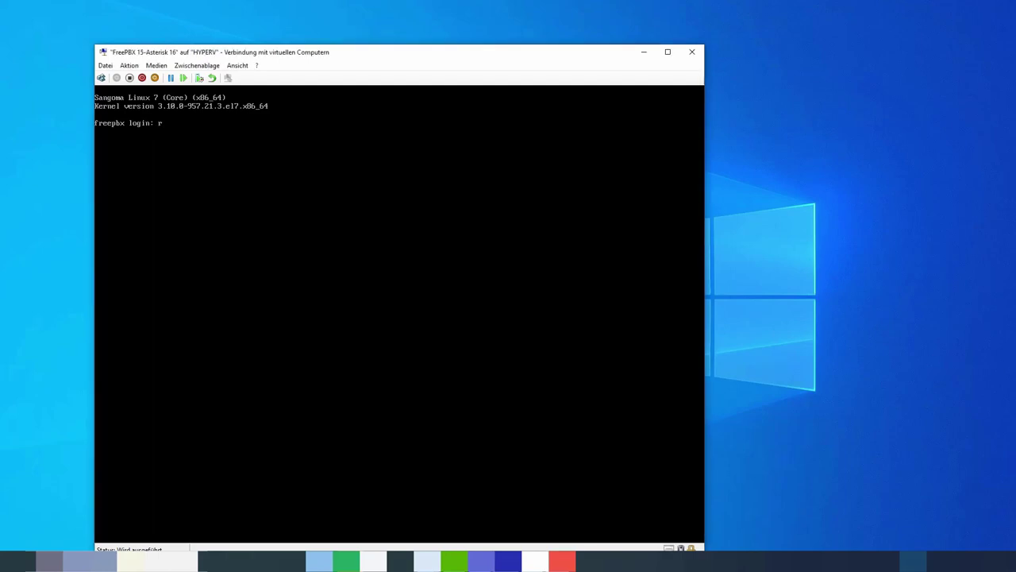
type("oot")
key("Return")
key("Return")
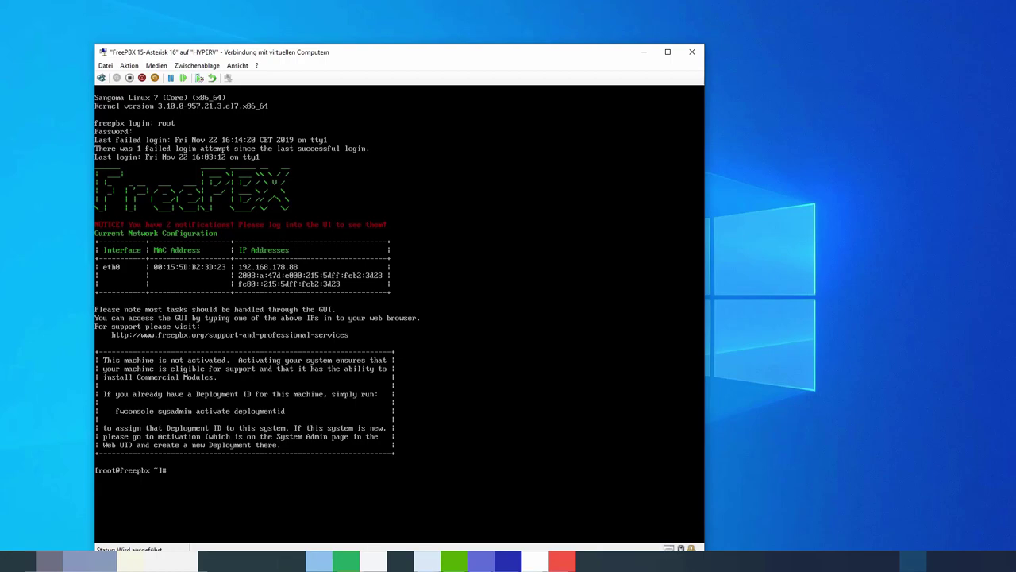
Step: Load 192.168.178.88 in Chrome's address bar
type("192.16")
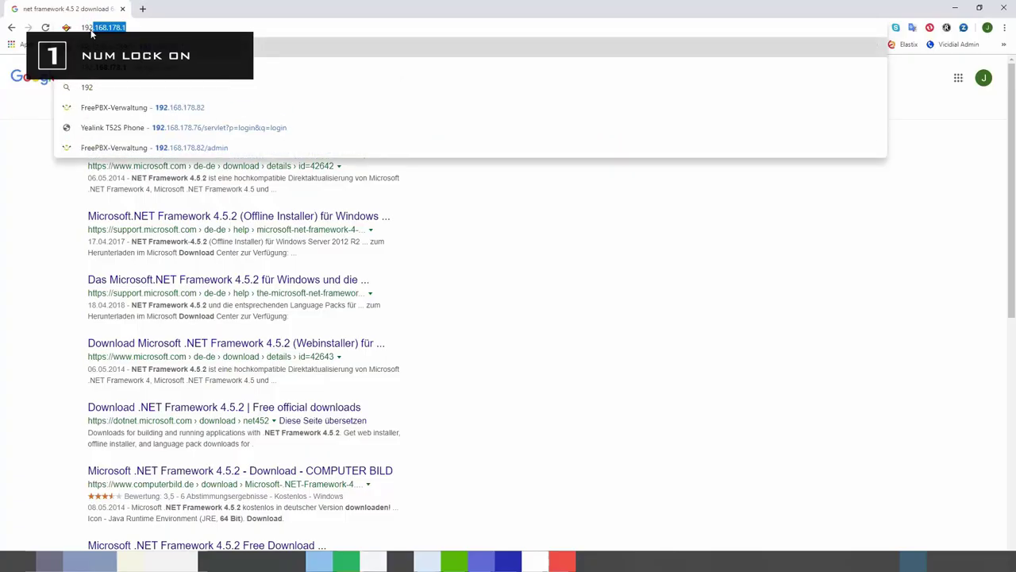
type("8.178.")
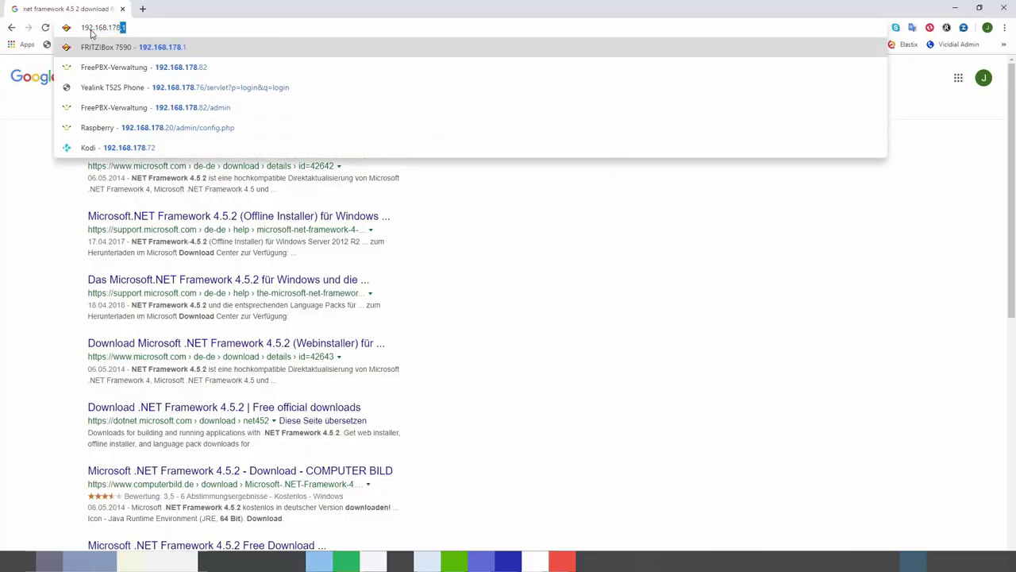
type("88")
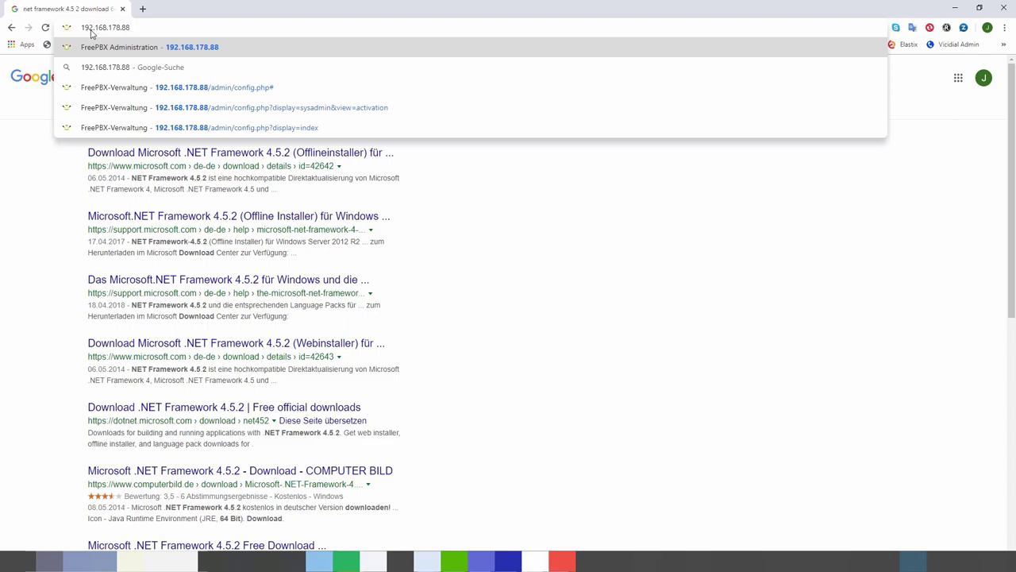
key("Return")
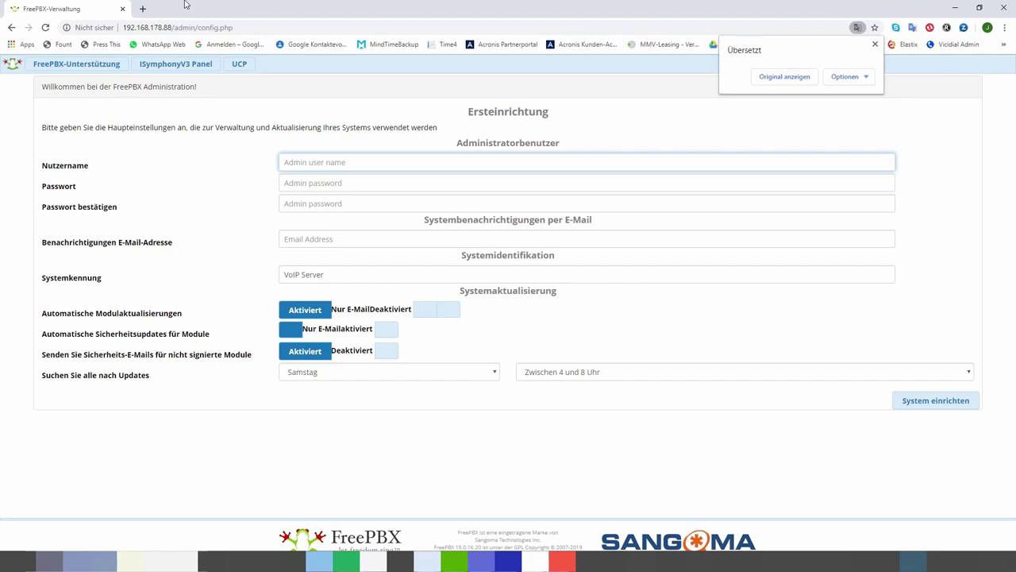
Step: Enter admin as the administrator username and type the admin password
type("admin")
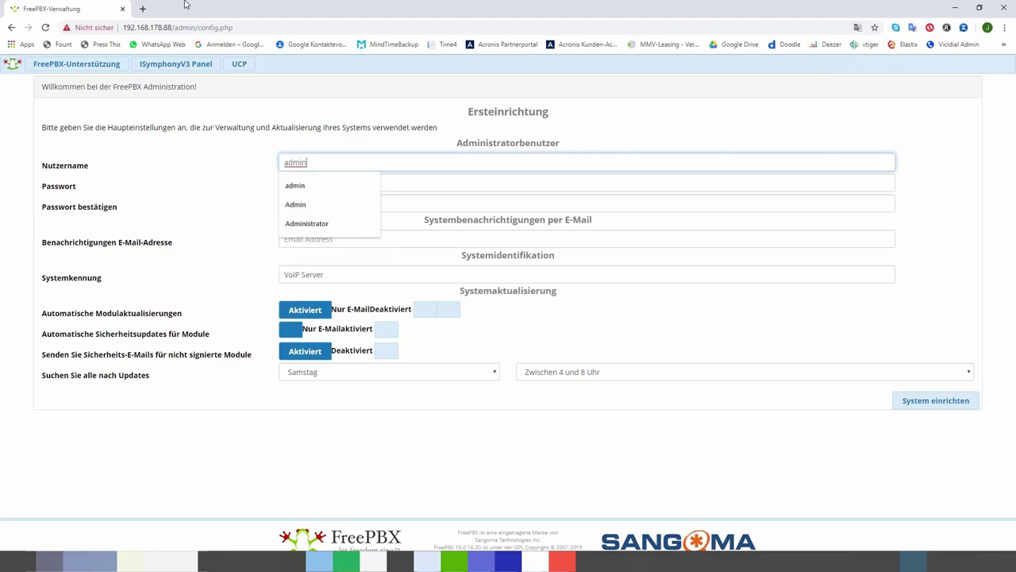
key("Tab")
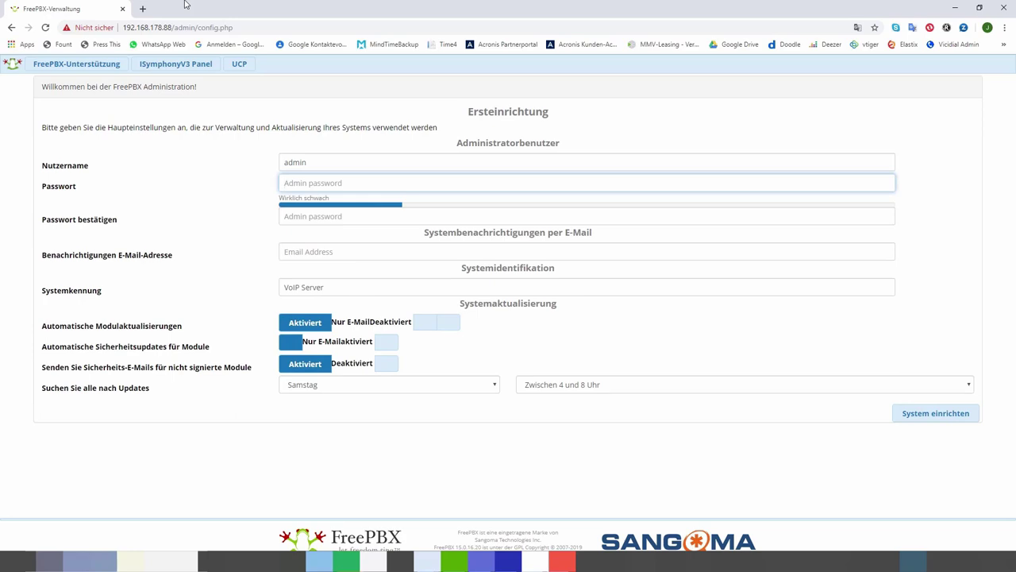
type("a*********")
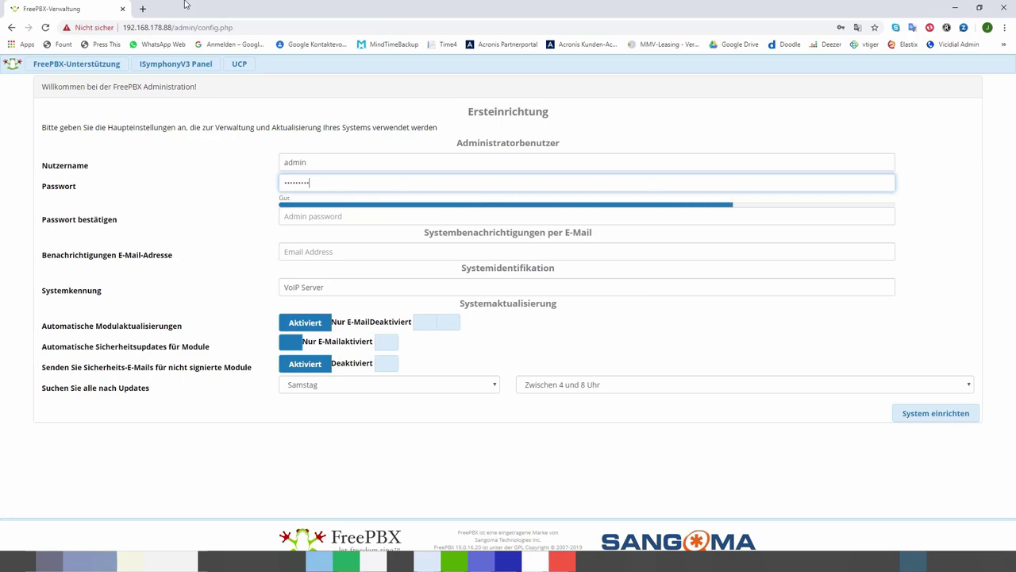
key("Tab")
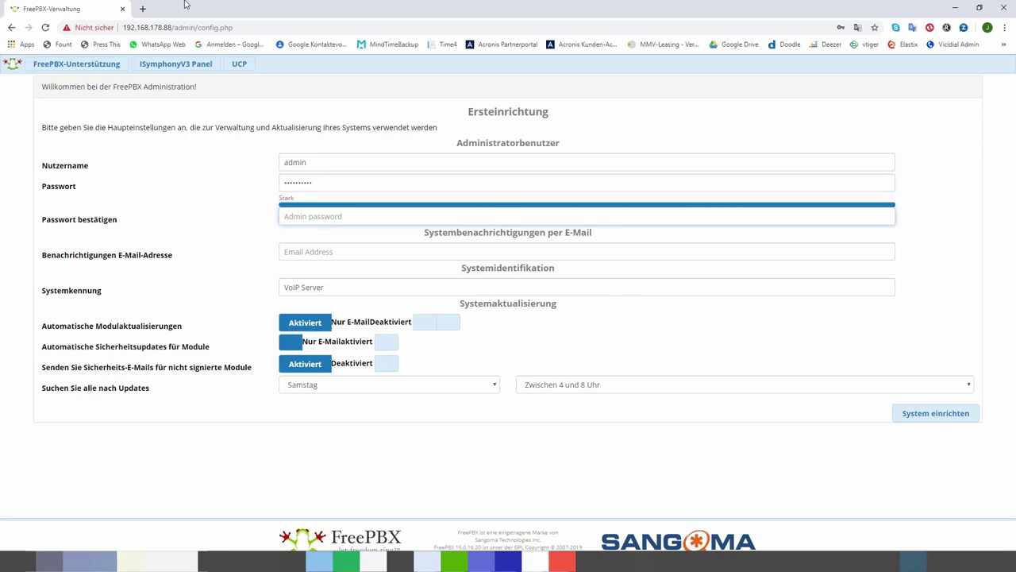
type("a*********")
Step: Fill in the notification e-mail, keep 'VoIP Server' as Systemkennung, and submit the setup
left_click(295, 249)
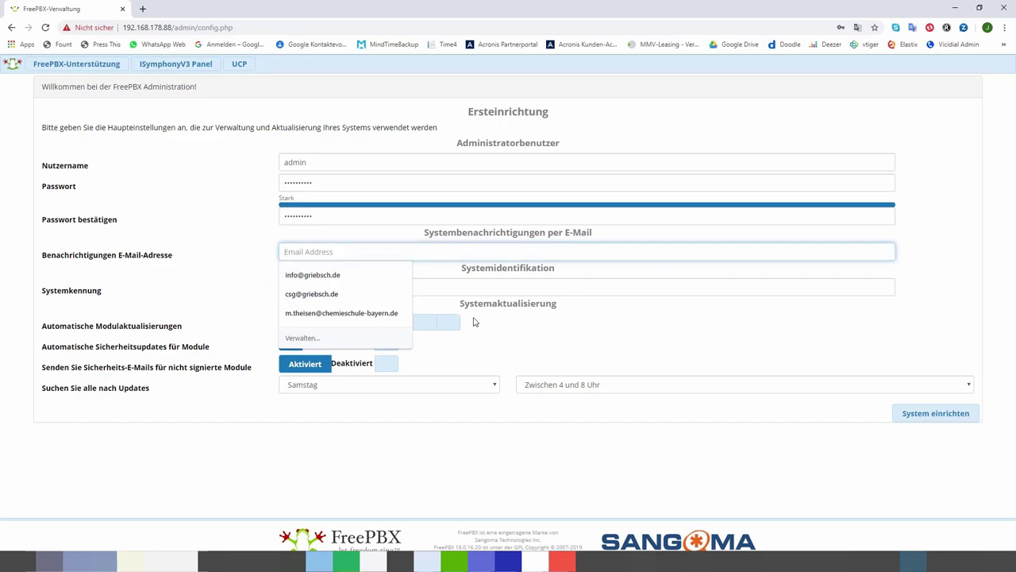
left_click(350, 274)
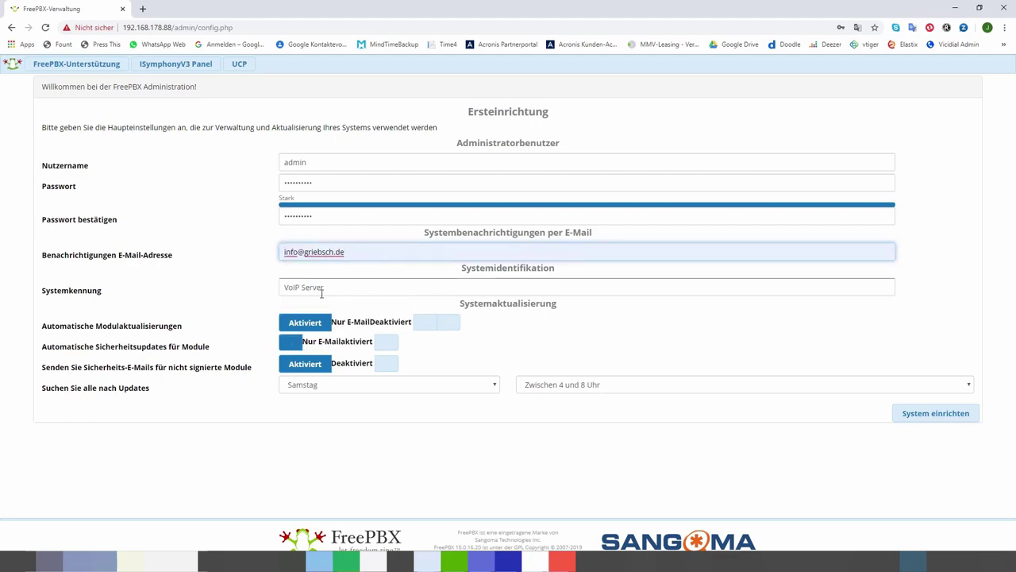
left_click(332, 286)
triple_click(332, 286)
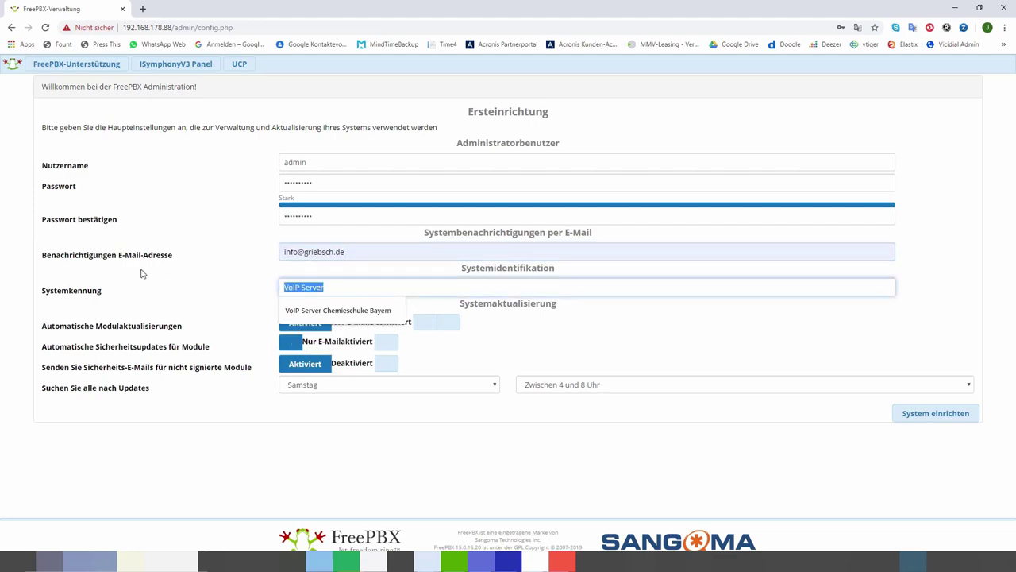
left_click(331, 289)
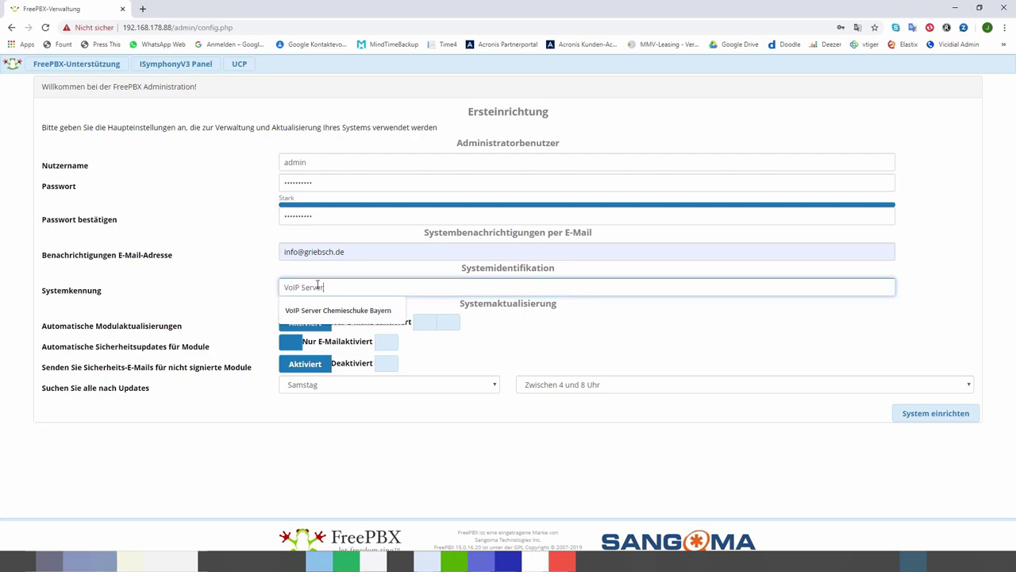
left_click(429, 360)
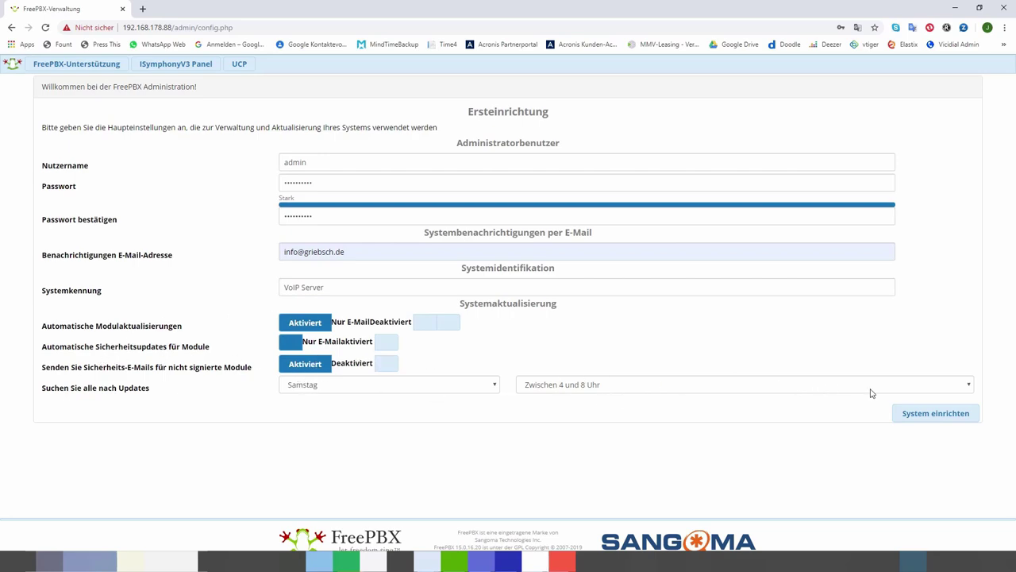
left_click(928, 421)
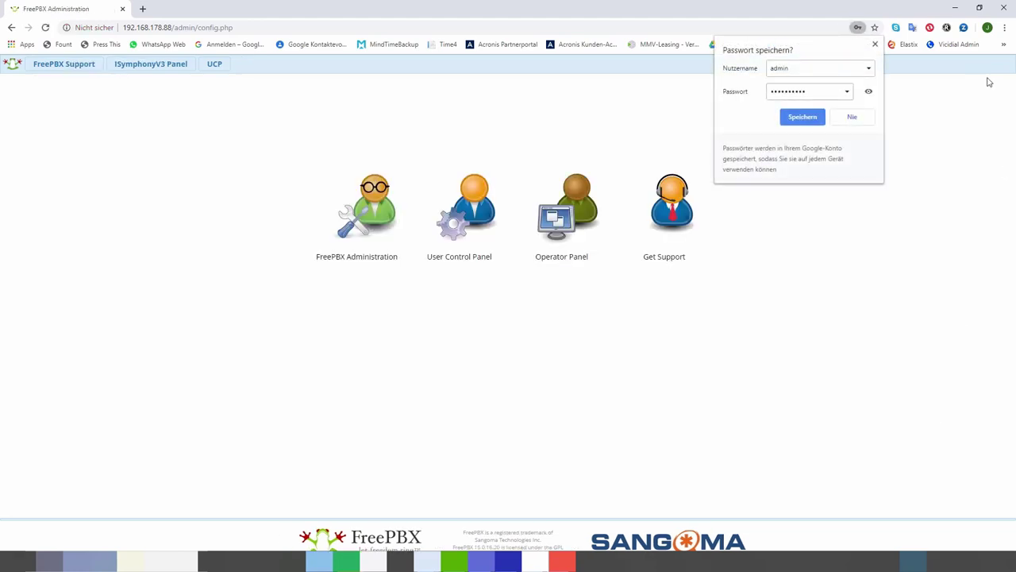
Step: Dismiss the save-password bubble and log in to FreePBX Administration as admin with the account password
left_click(874, 44)
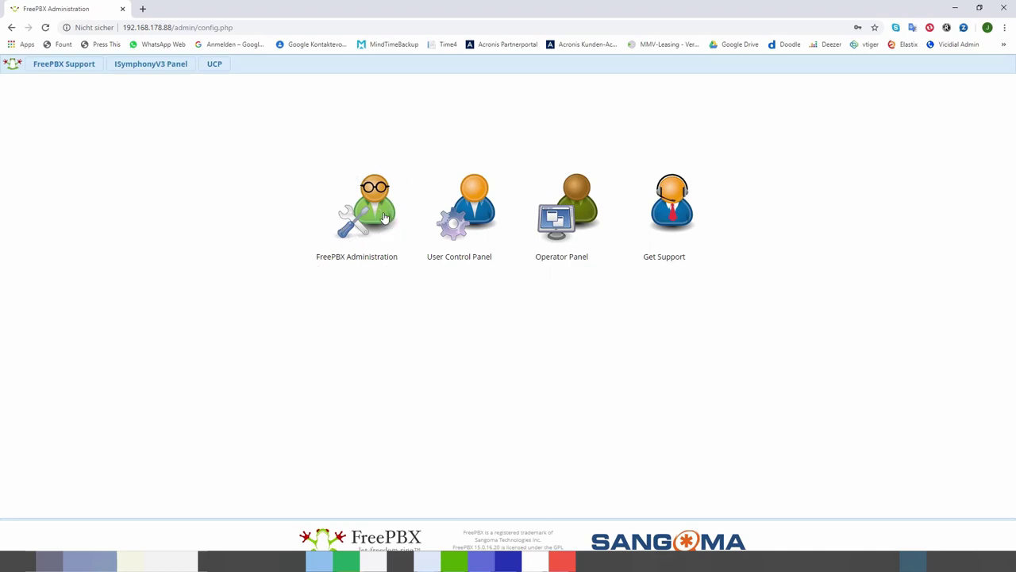
left_click(381, 211)
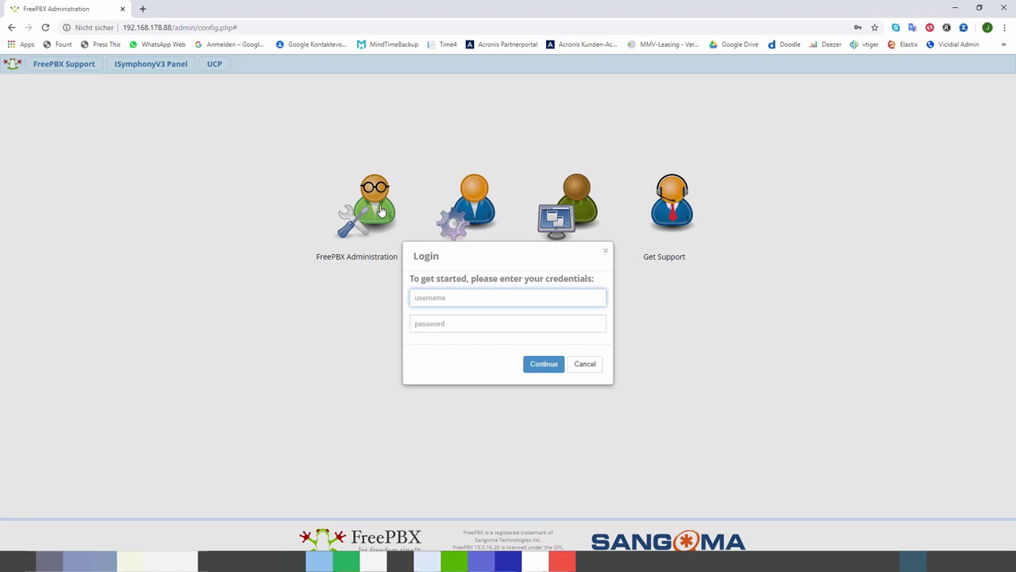
type("admin")
key("Tab")
type("***")
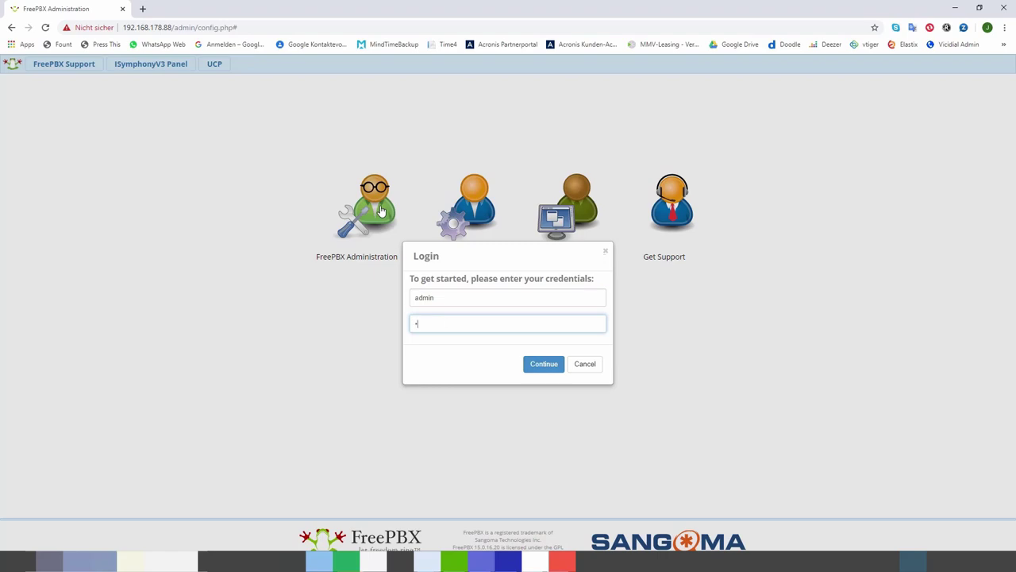
type("*******")
key("Return")
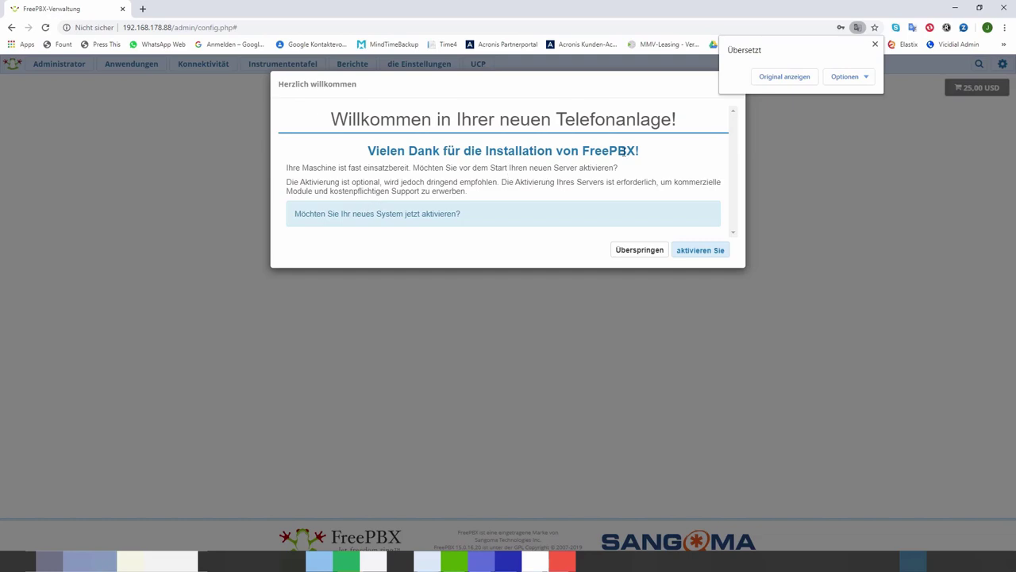
Step: Activate the system with the autofilled portal account e-mail, then skip the PBXact Cloud and Sangoma phone adverts
left_click(875, 44)
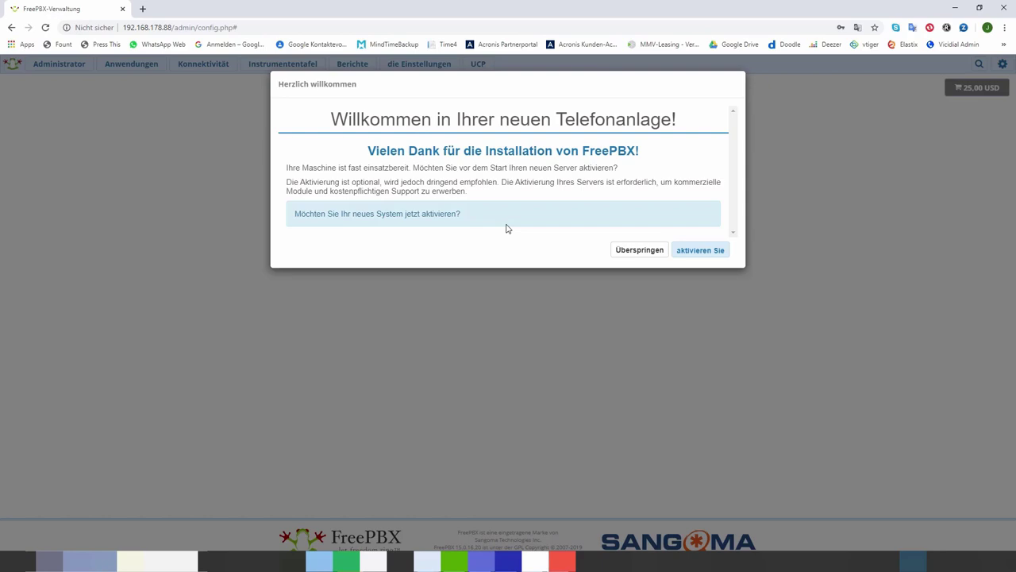
left_click(695, 254)
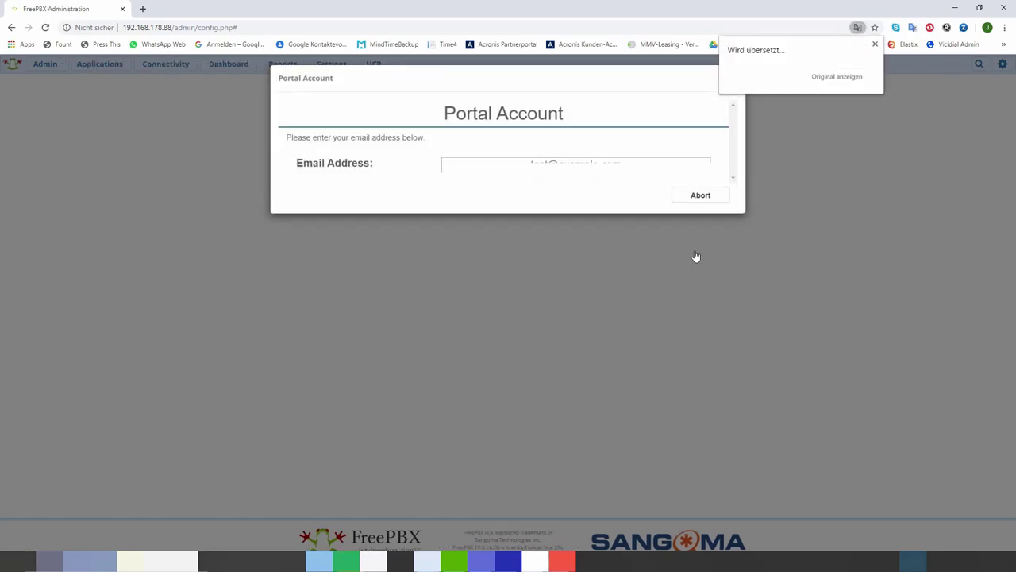
left_click(571, 171)
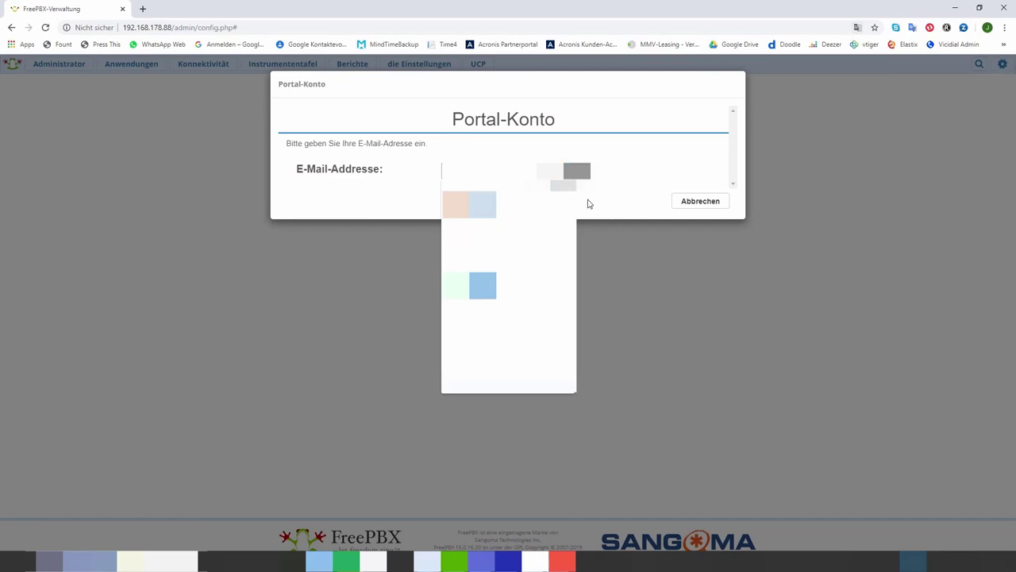
key("Down")
key("Return")
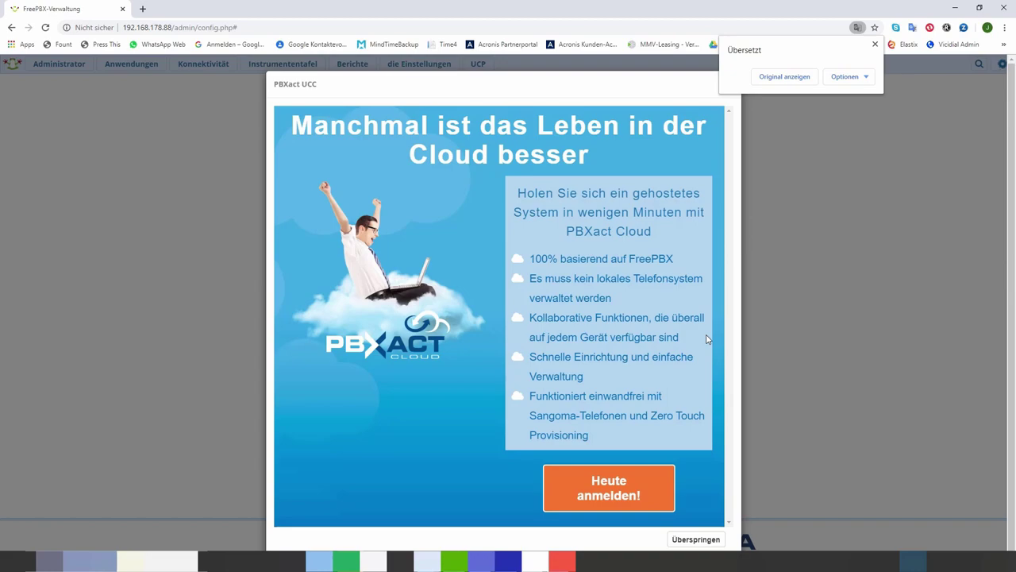
left_click(696, 540)
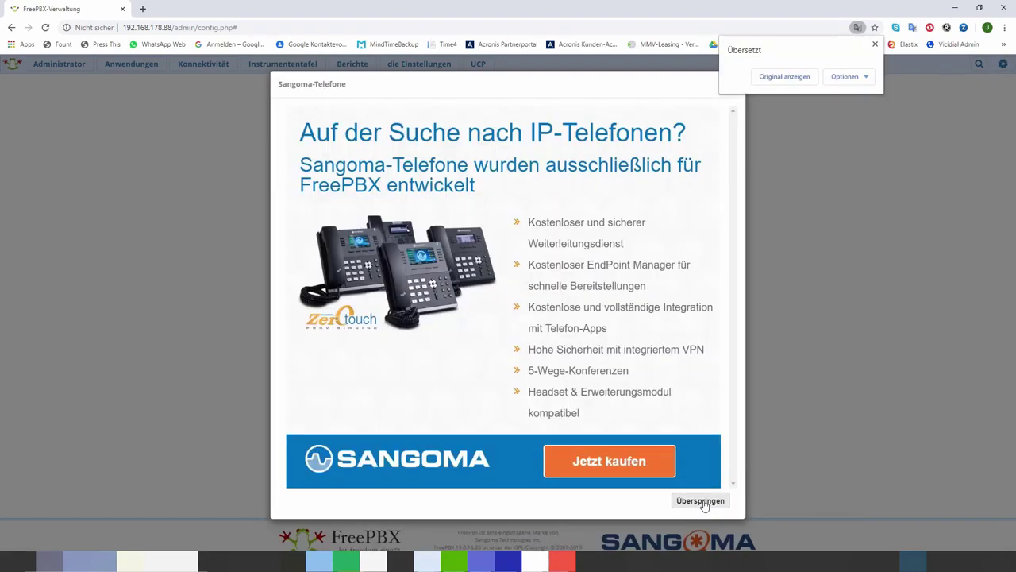
left_click(702, 501)
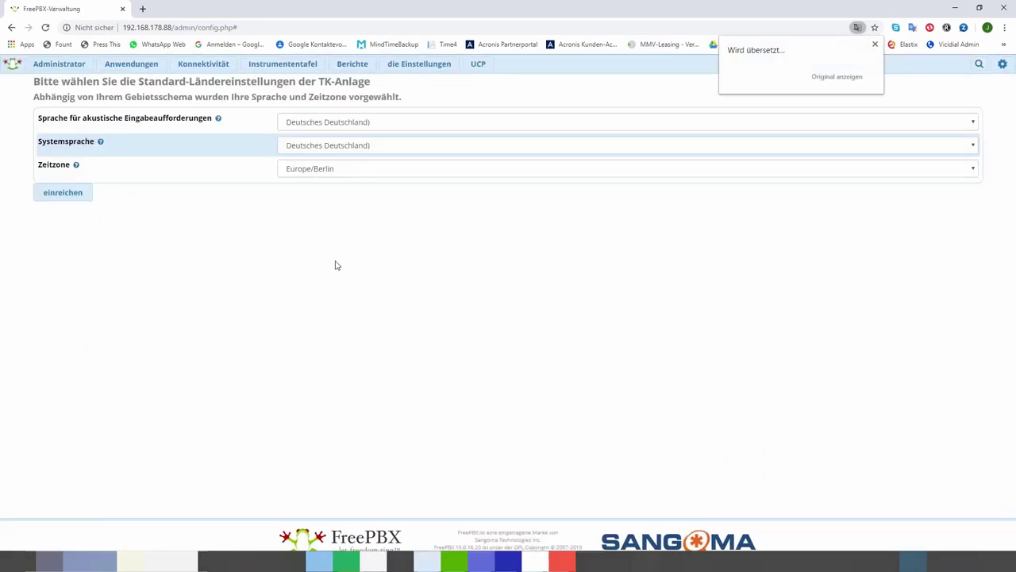
Step: Submit Deutsch (Deutschland) as language with the Europe/Berlin time zone
left_click(875, 46)
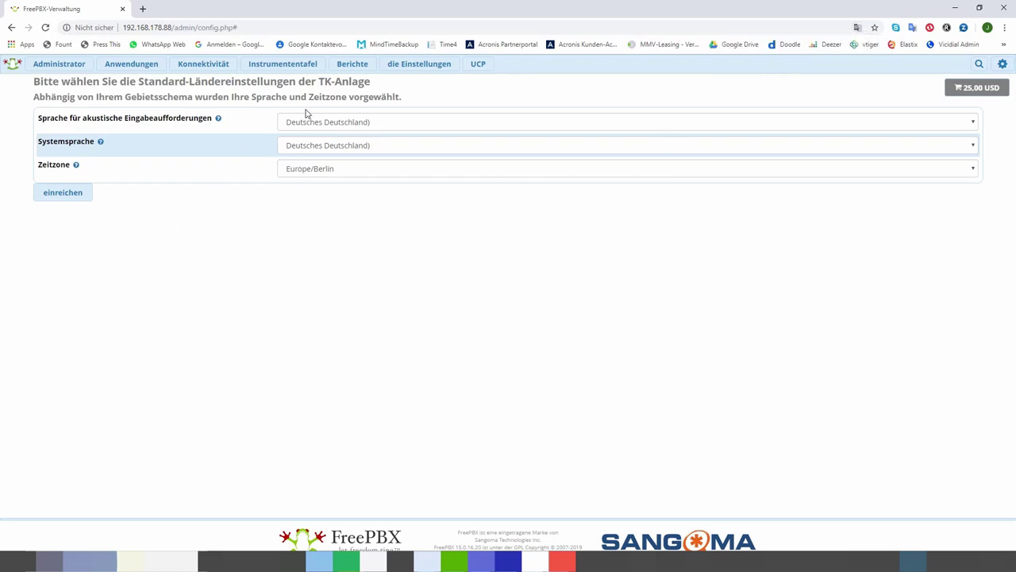
left_click(56, 196)
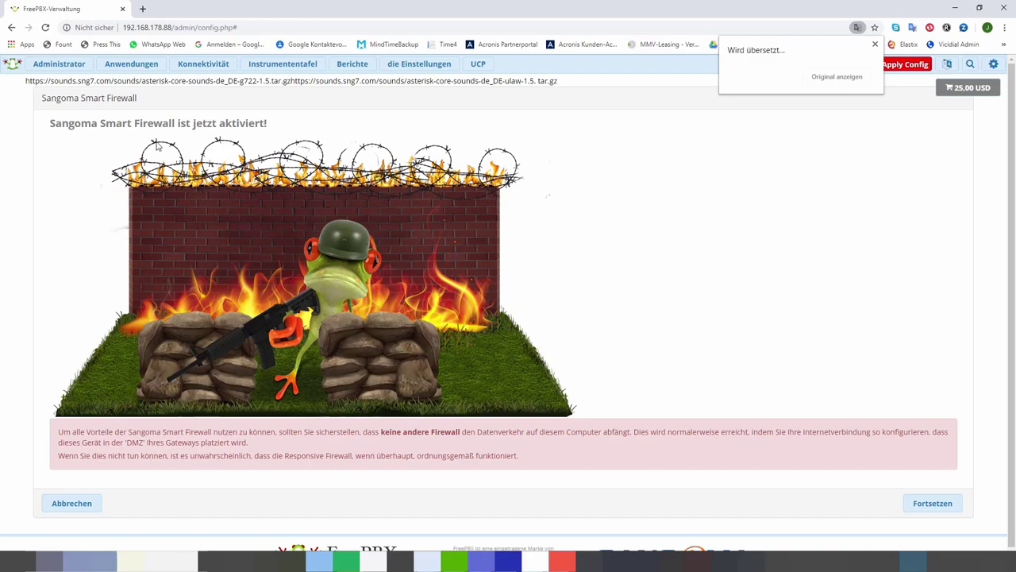
Step: Cancel the Sangoma Smart Firewall setup and apply the pending configuration
left_click(62, 505)
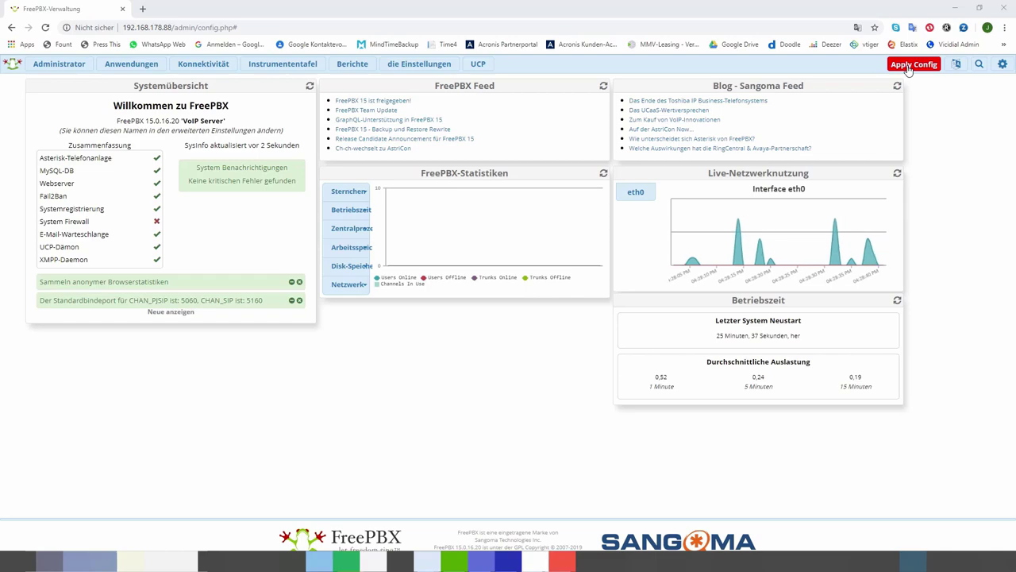
left_click(909, 66)
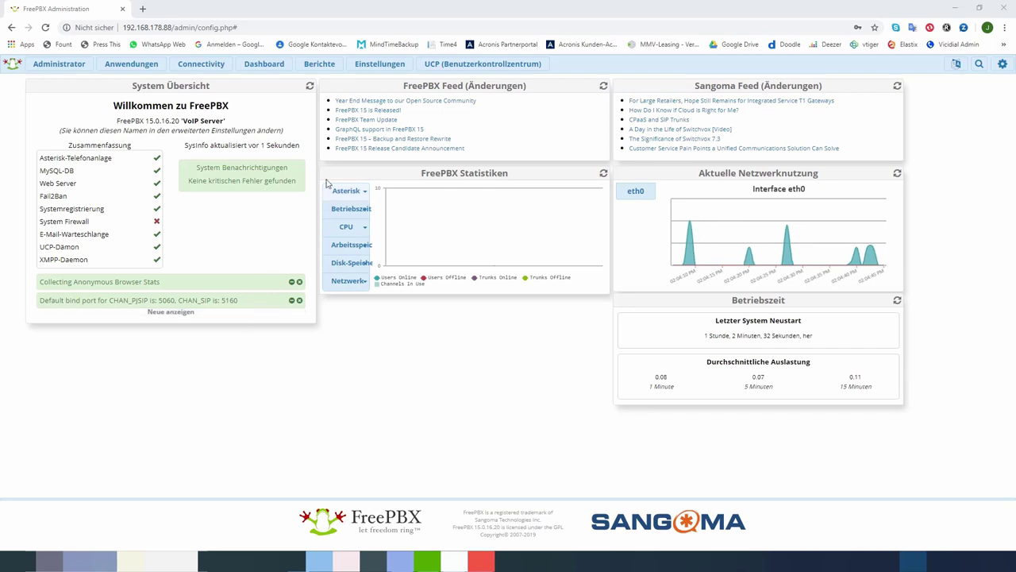
Step: In Advanced Settings, set read-only settings display and override to Ja, then save and apply
mouse_move(380, 69)
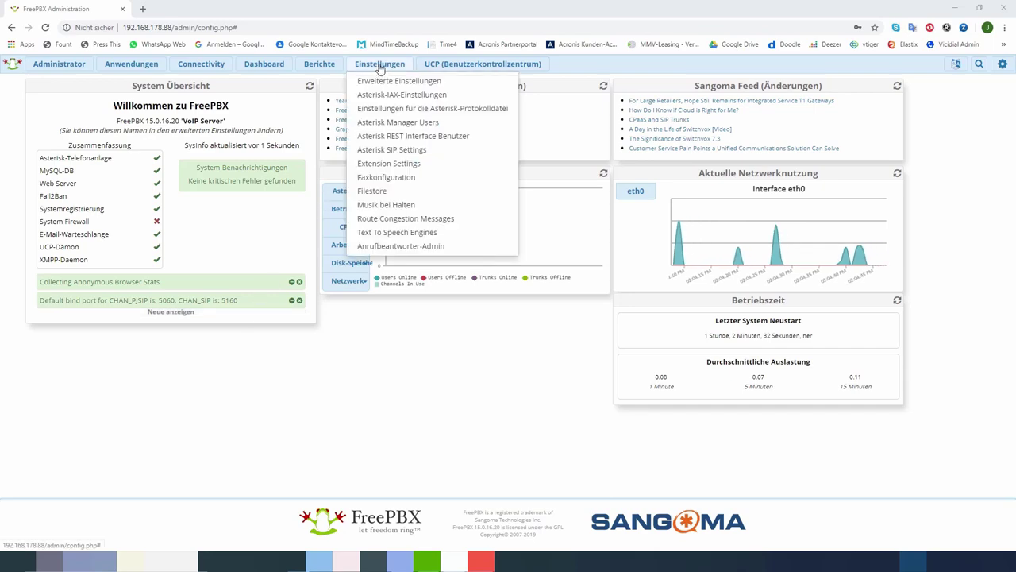
left_click(378, 81)
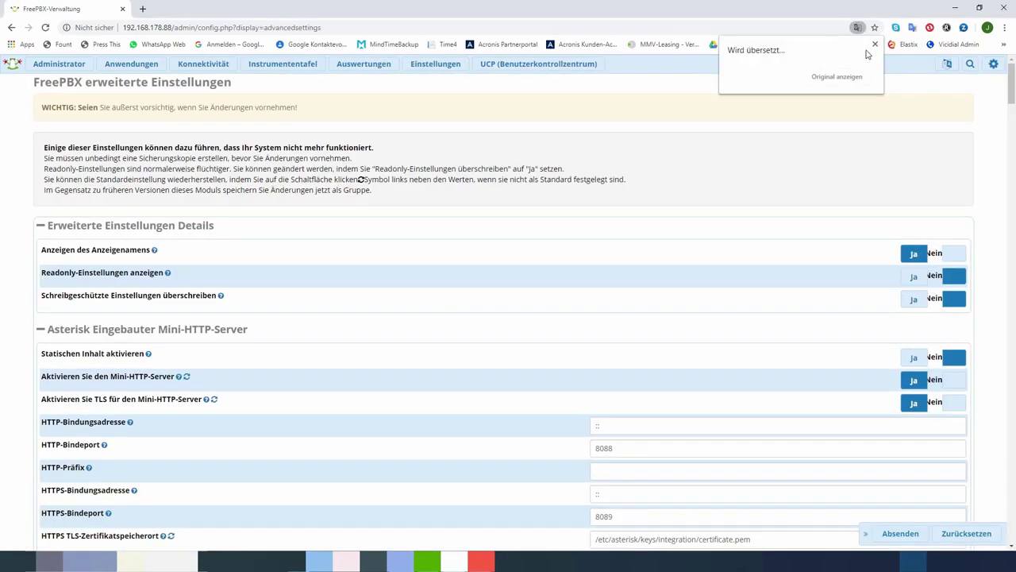
left_click(877, 46)
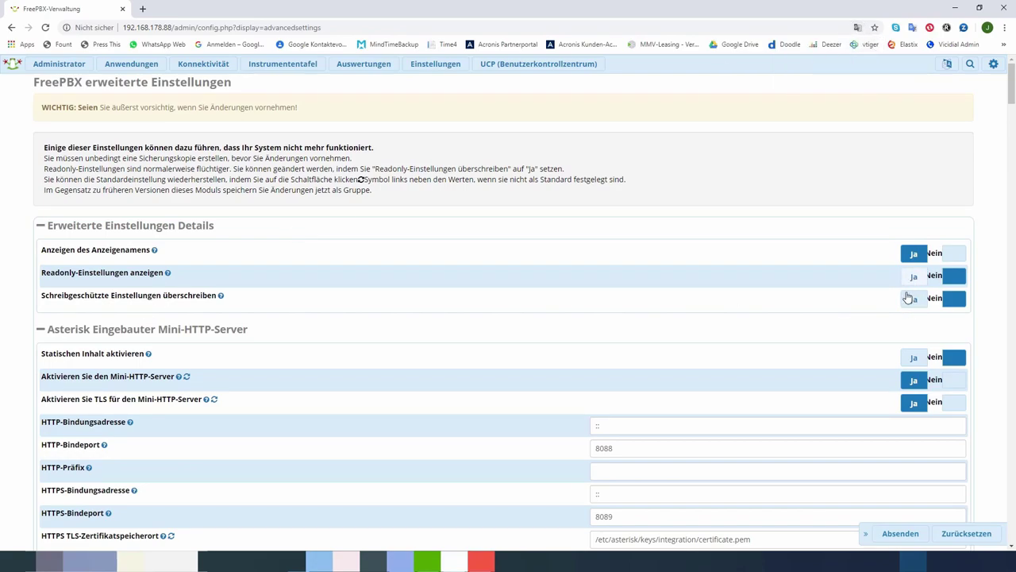
left_click(169, 273)
left_click(914, 278)
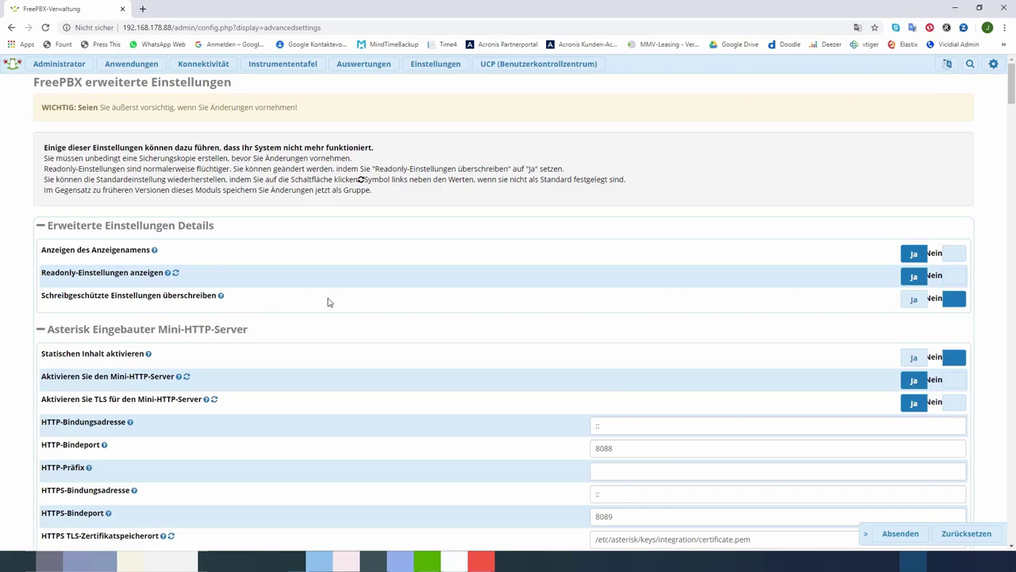
left_click(913, 301)
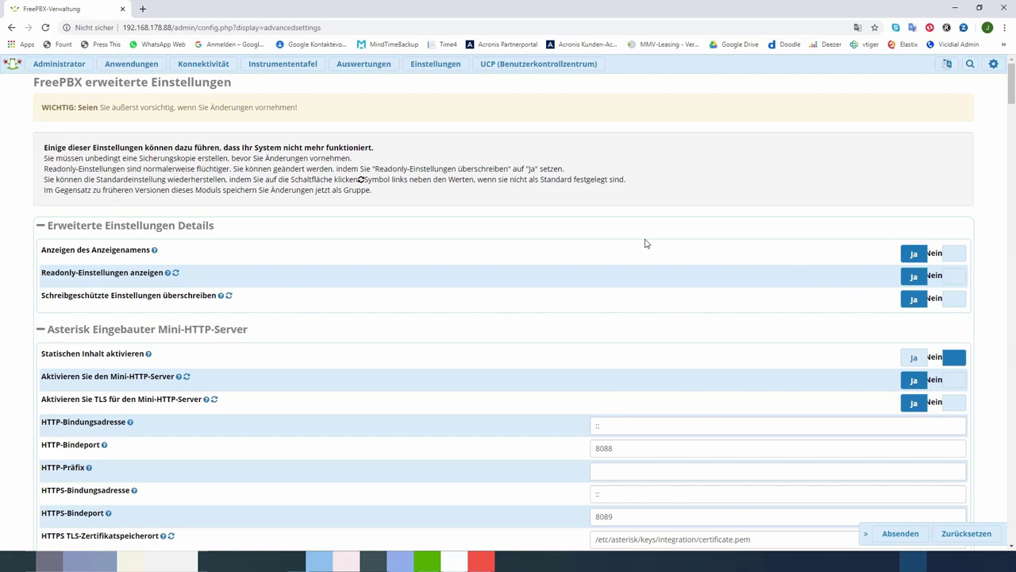
left_click(898, 538)
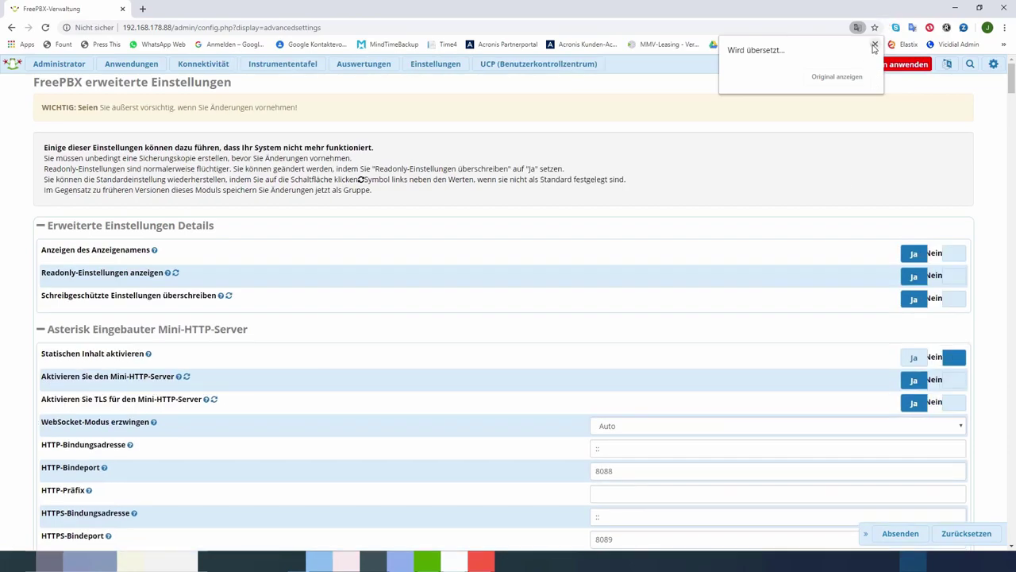
left_click(875, 43)
left_click(878, 67)
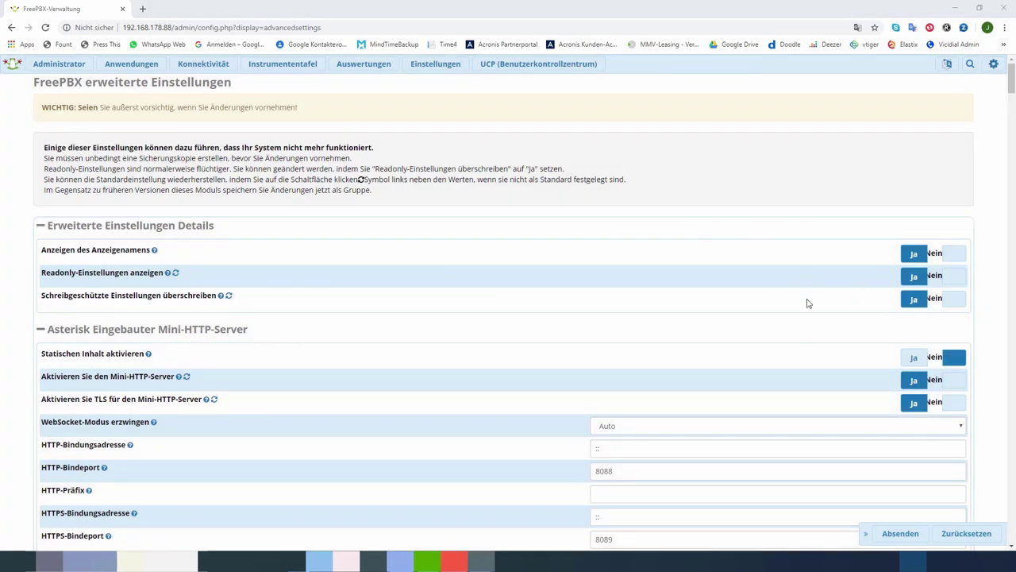
Step: Review the override help and the Erweiterte Einstellungen Details section, then open Chrome's main menu
left_click(222, 296)
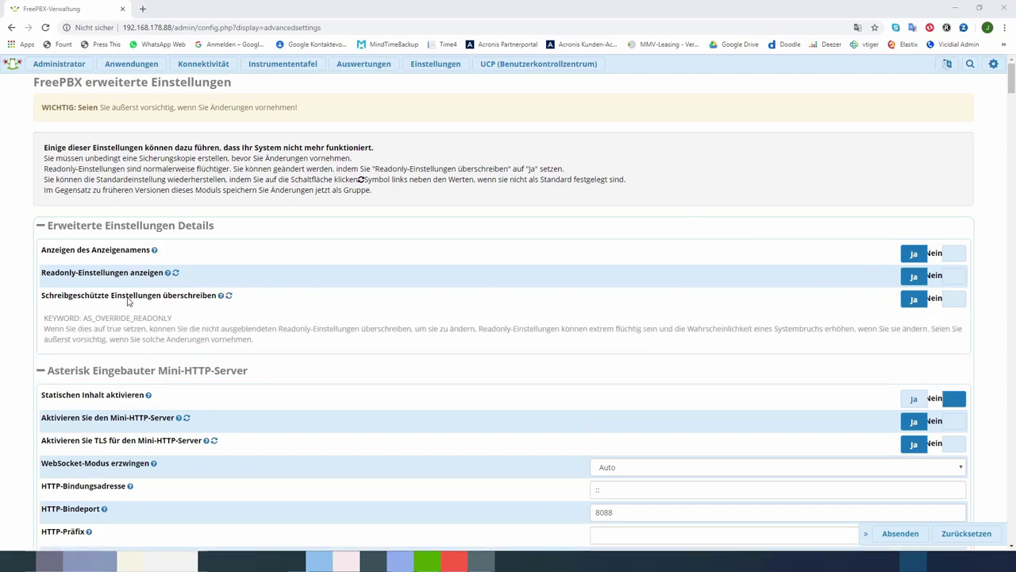
left_click(63, 228)
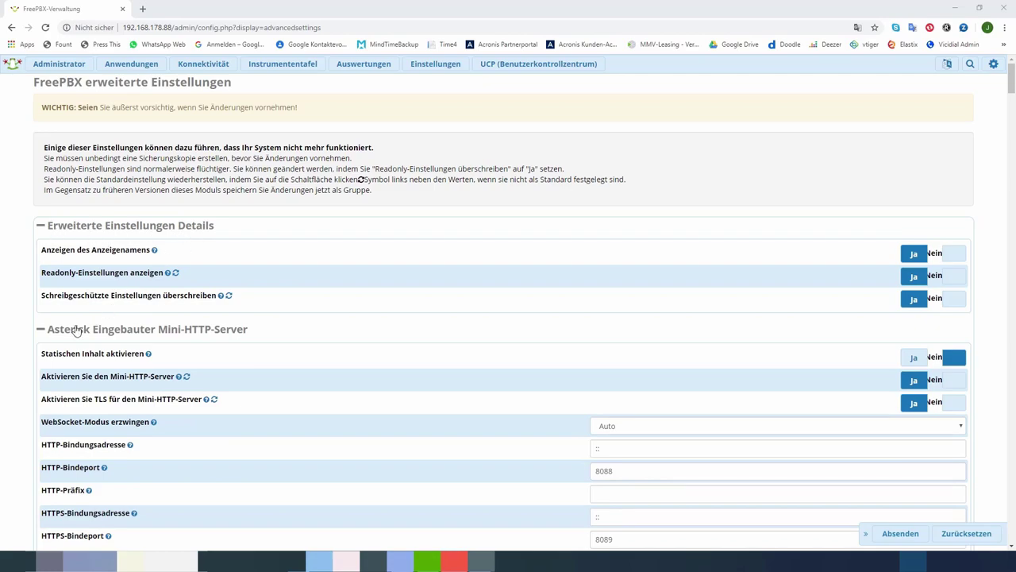
left_click(41, 227)
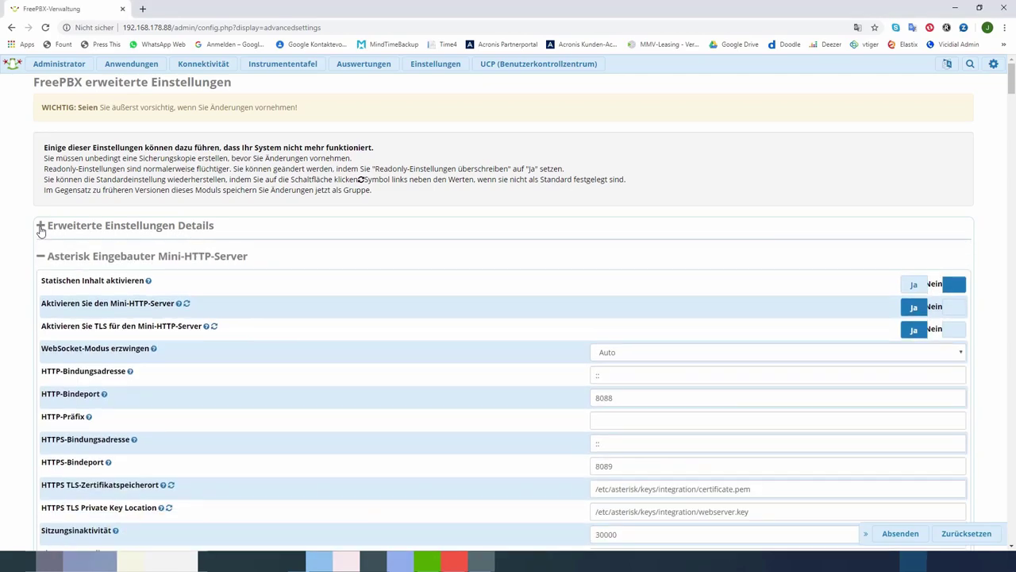
left_click(40, 227)
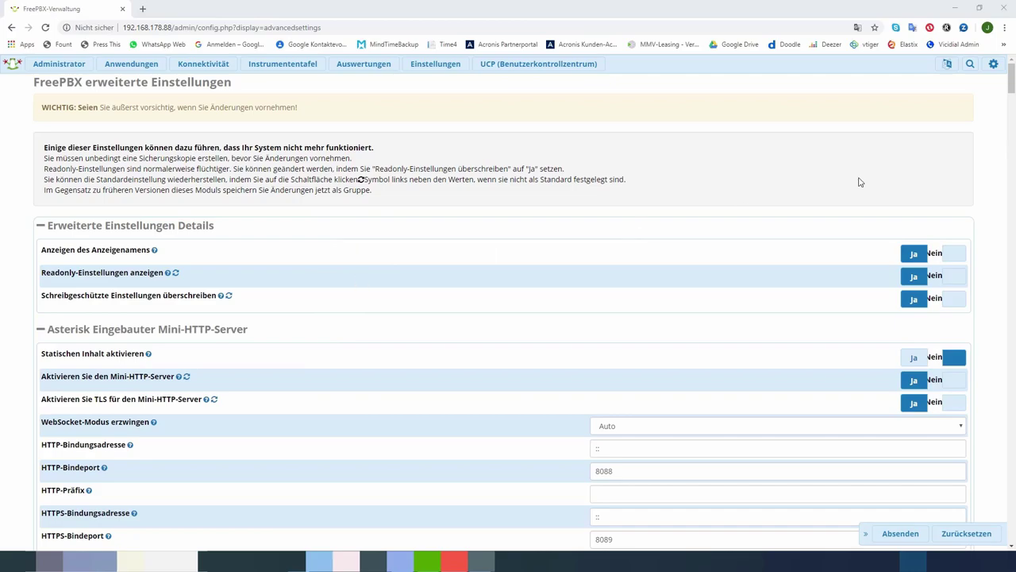
mouse_move(1013, 93)
left_mouse_down()
mouse_move(1013, 141)
mouse_move(1013, 90)
left_mouse_up()
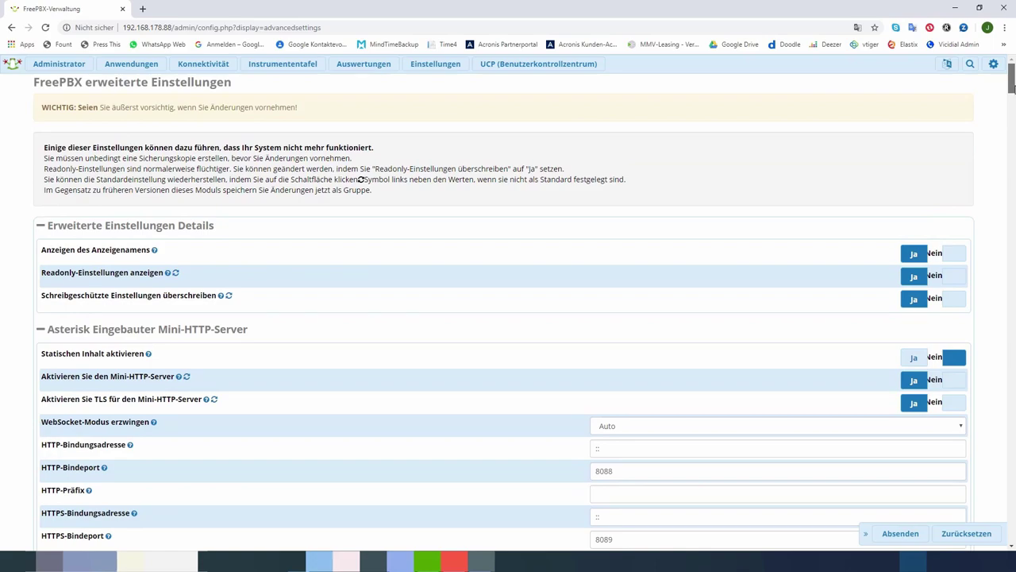
left_click(1004, 28)
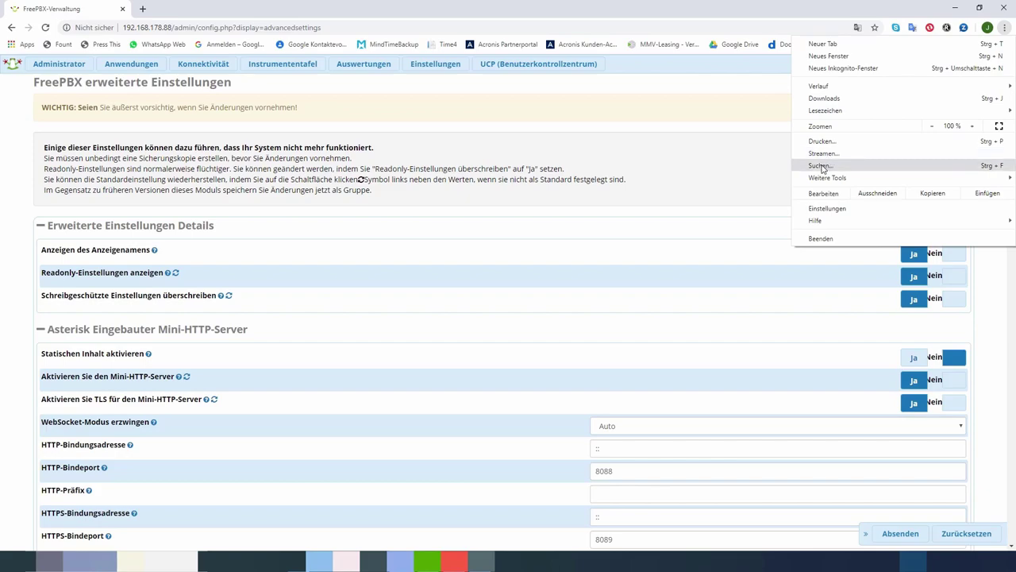
Step: Search the page for 'wä' to reach the Wählplan und betriebsbereit section
left_click(823, 166)
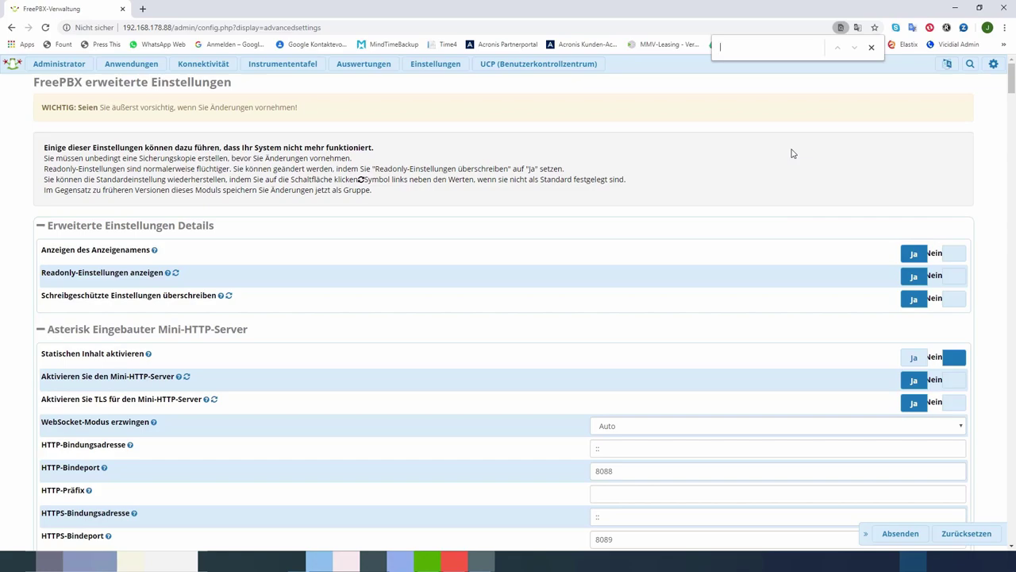
type("wa")
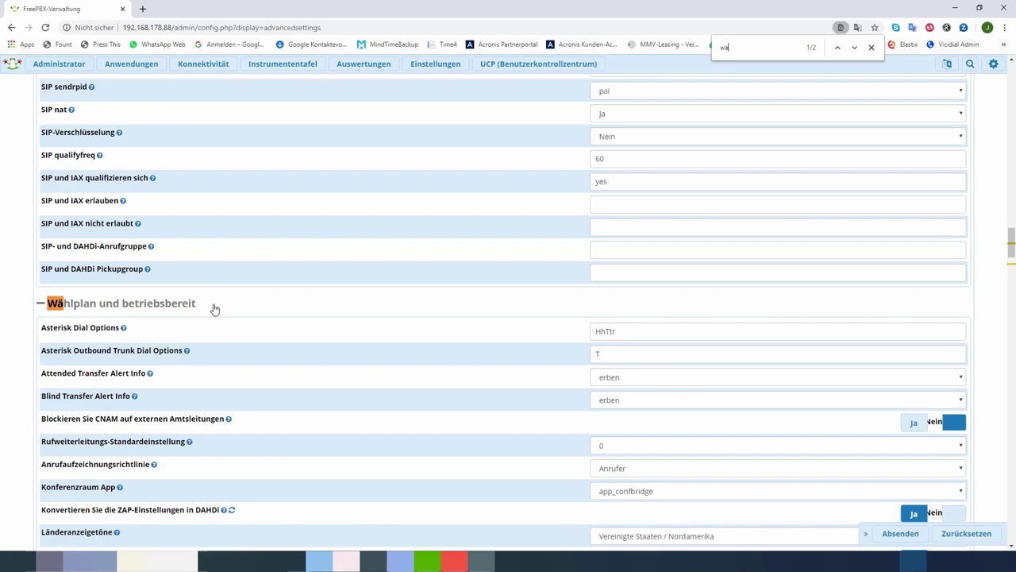
scroll(215, 308, "down", 2)
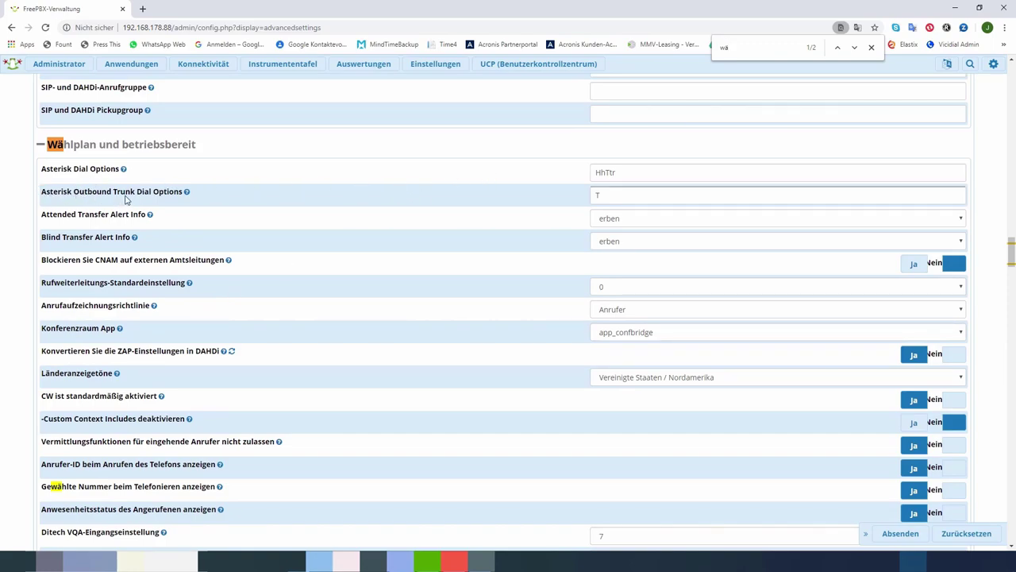
Step: Set outbound trunk dial options to Ttr, call-forward default to 20, and country tones to Deutschland
left_click(609, 195)
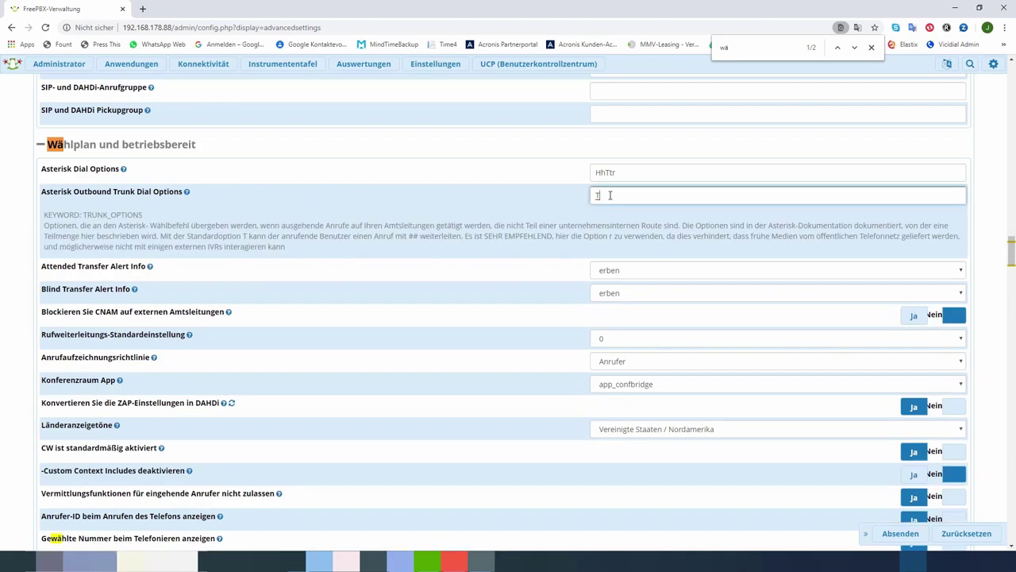
type("Ttr")
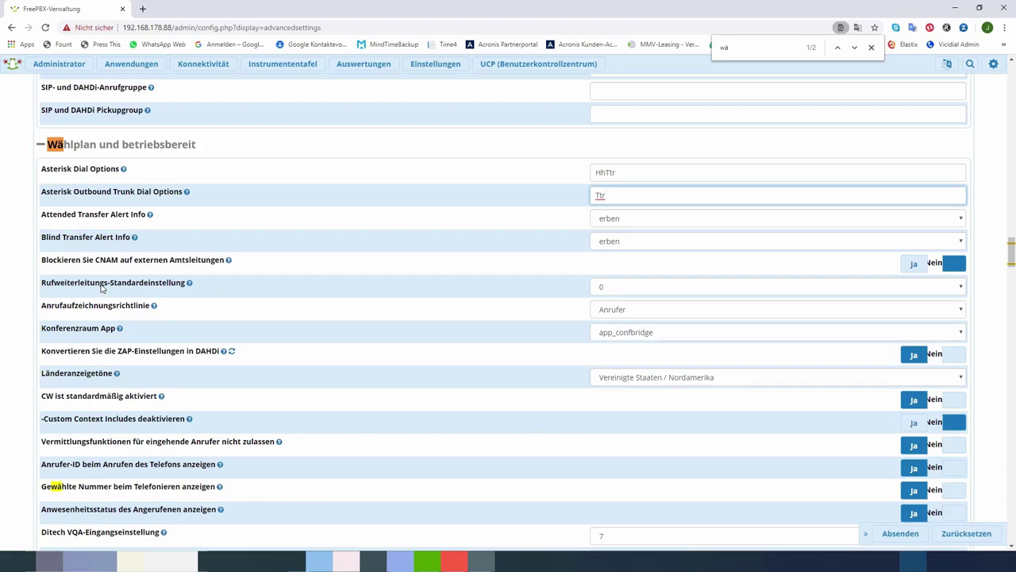
left_click(620, 287)
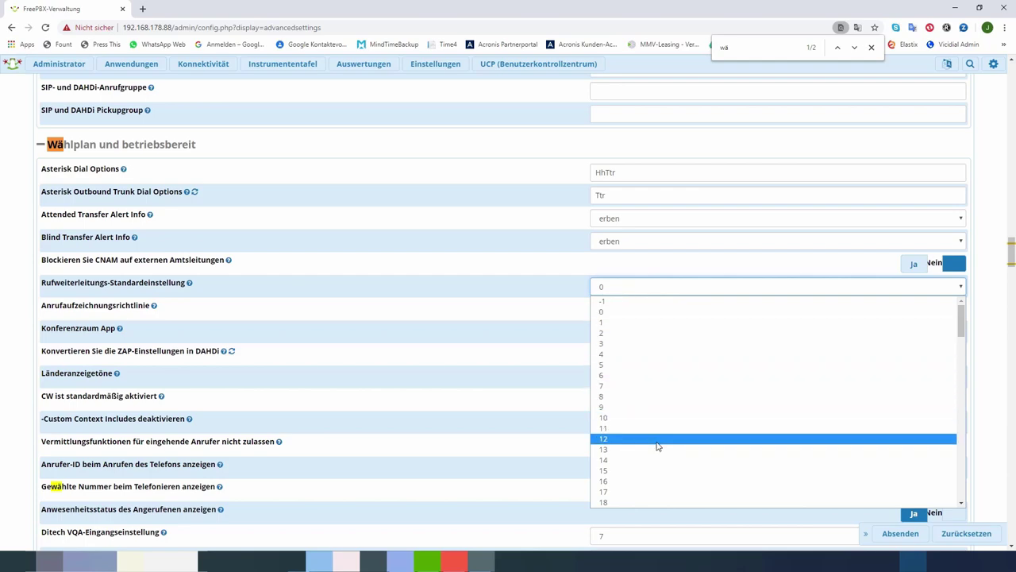
scroll(658, 447, "down", 5)
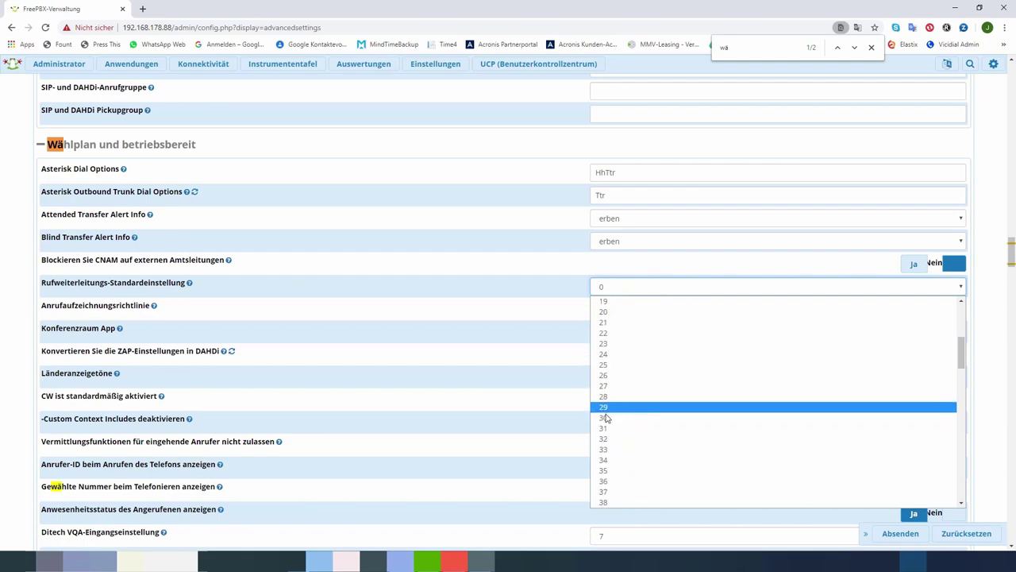
left_click(607, 312)
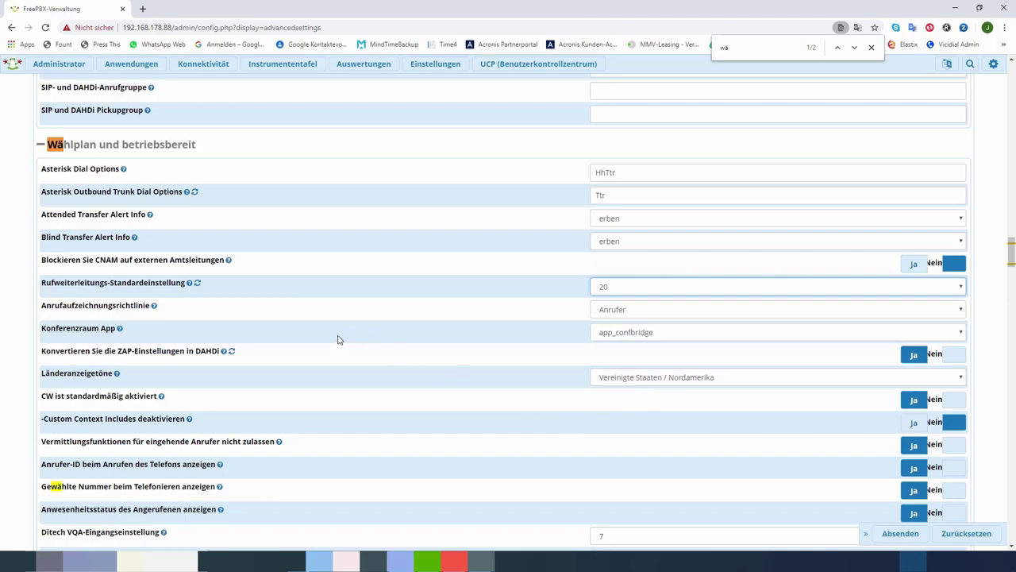
mouse_move(55, 381)
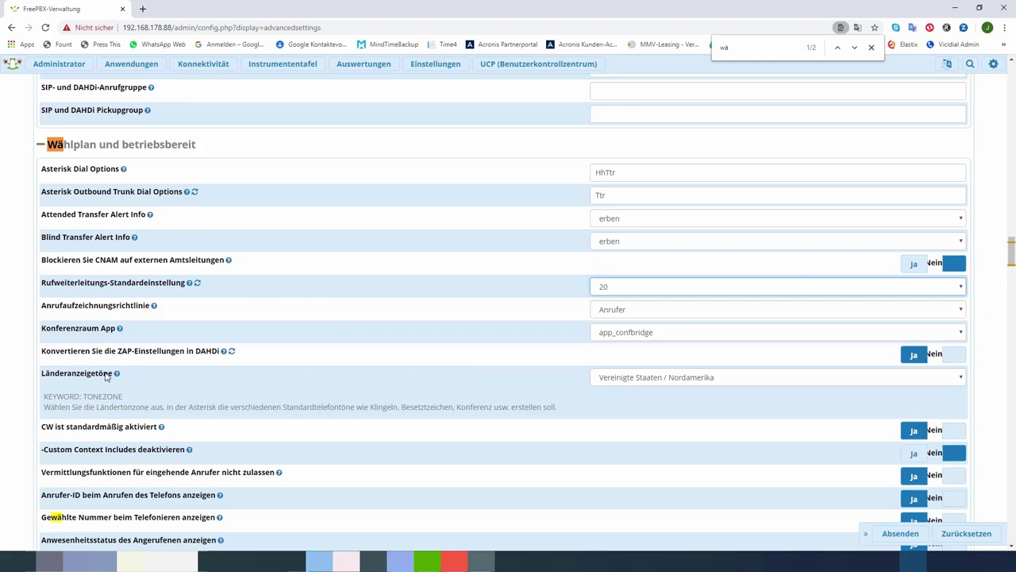
left_click(959, 382)
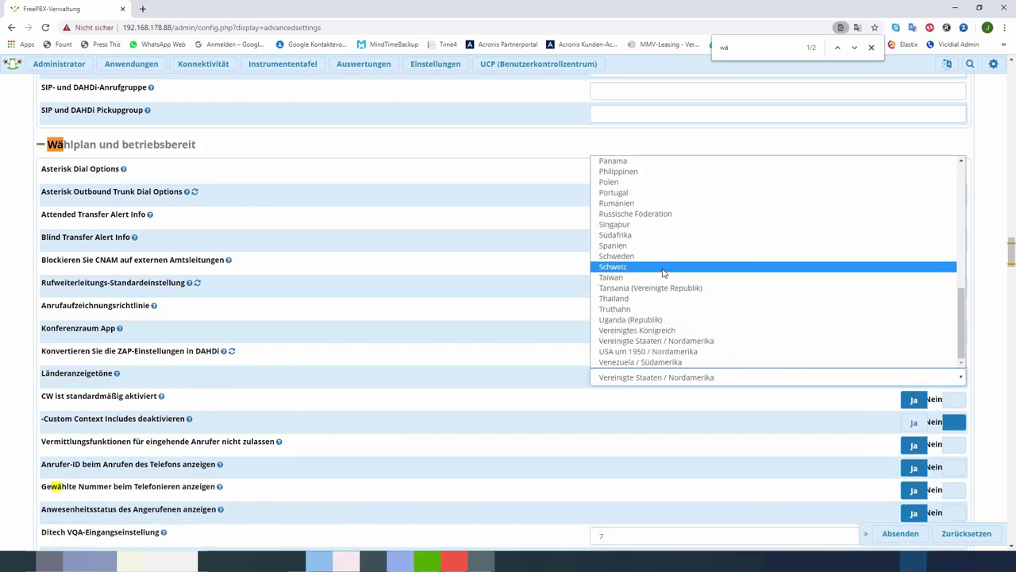
scroll(664, 273, "up", 5)
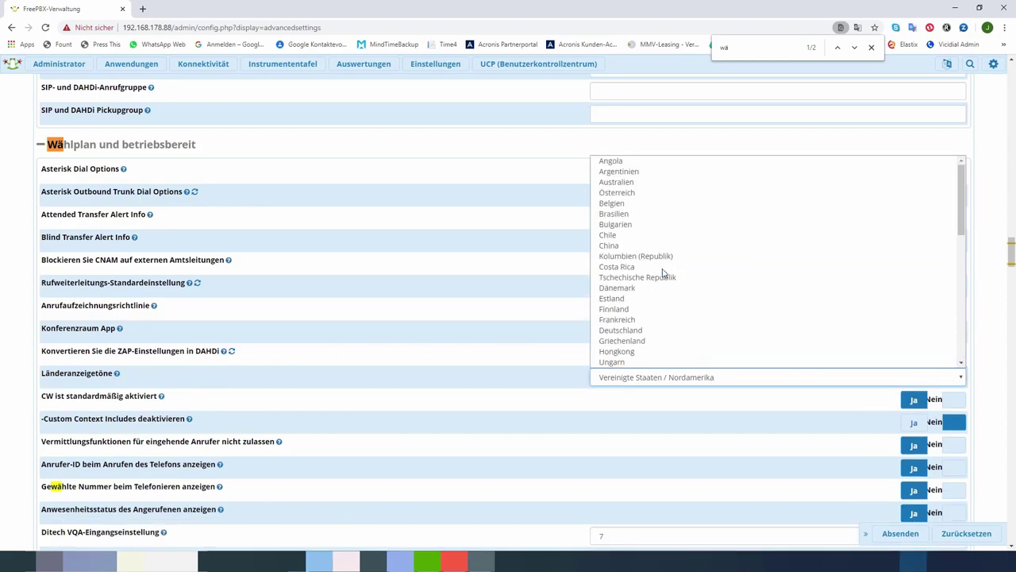
left_click(624, 330)
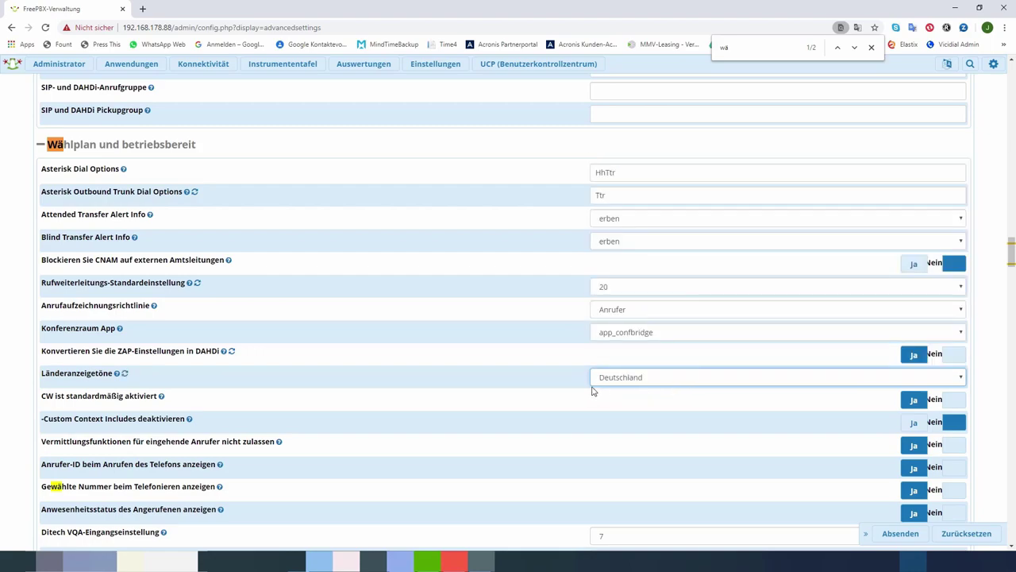
scroll(341, 417, "down", 2)
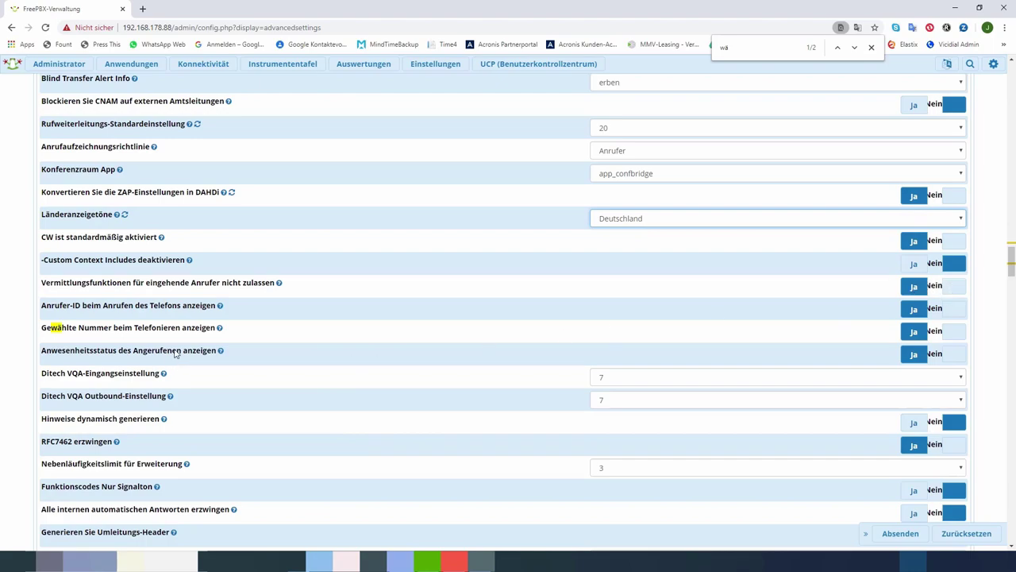
Step: Switch caller ID display and callee presence status display to Nein
mouse_move(225, 308)
left_click(947, 314)
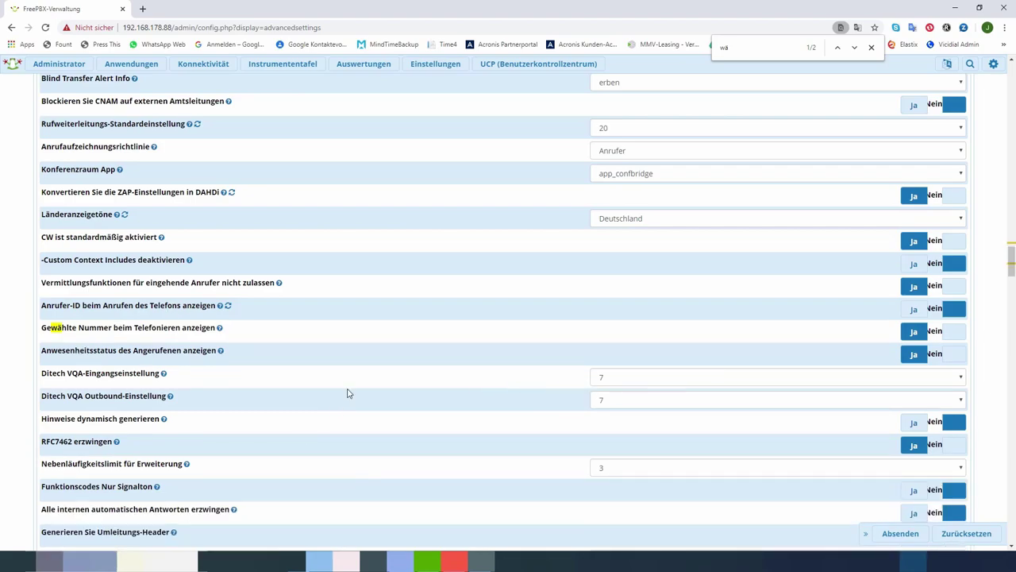
left_click(957, 355)
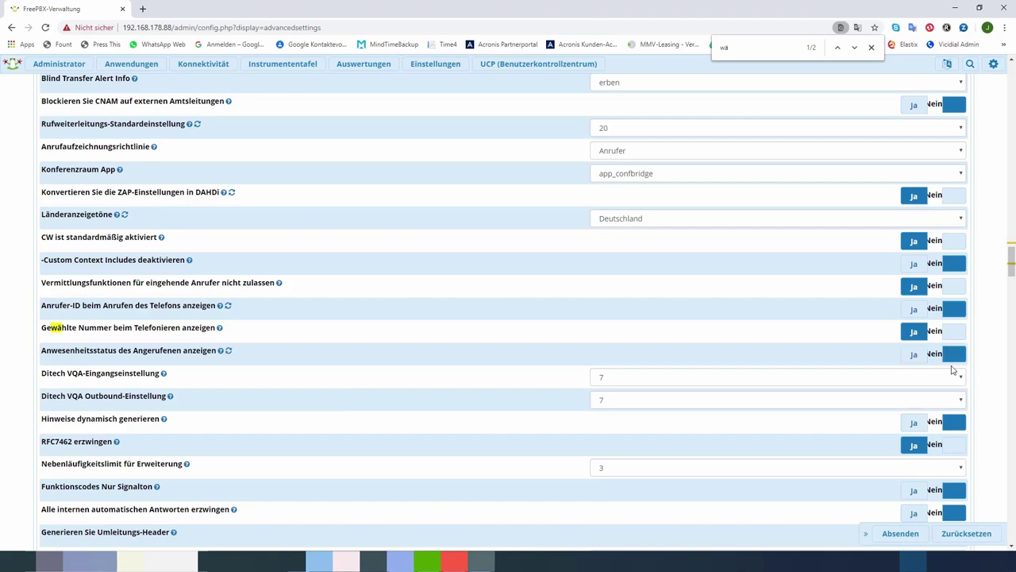
left_click_drag(734, 46, 702, 56)
Step: Find 'Ring', set Ringtime Default to 20 and the talking clock to 24 Stunden Format
type("Ring")
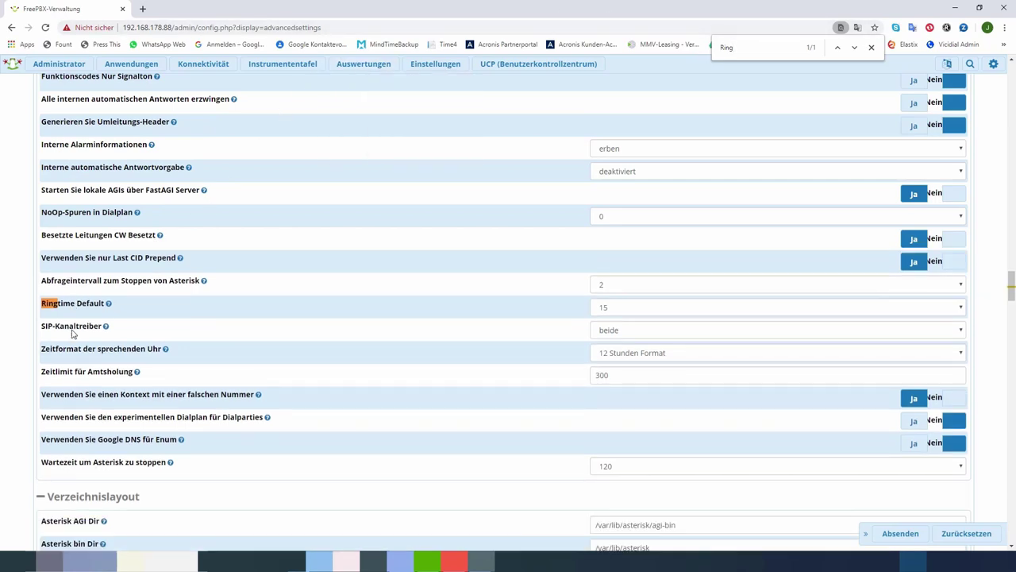
left_click(621, 311)
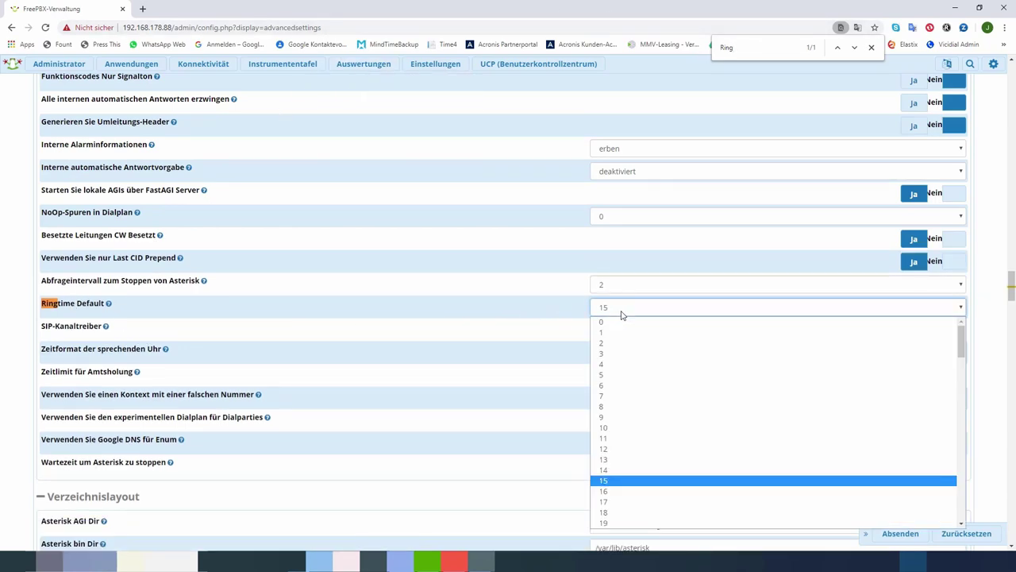
scroll(617, 484, "down", 2)
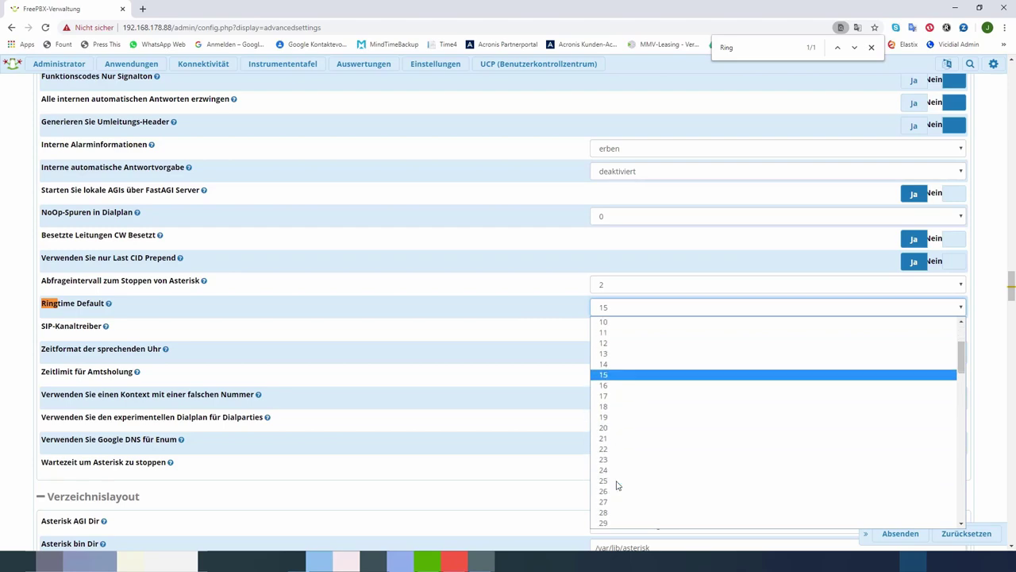
left_click(618, 429)
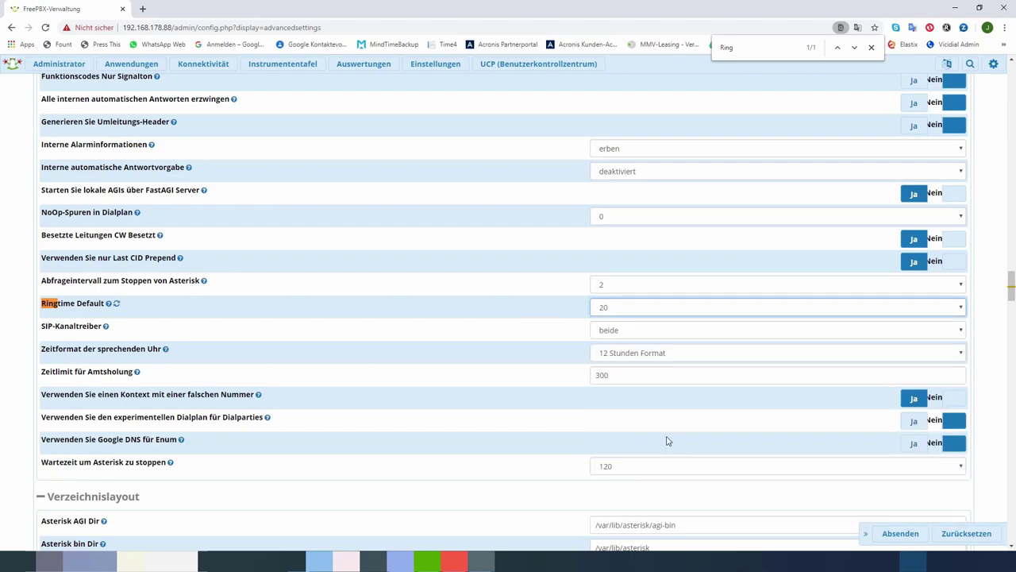
left_click(616, 355)
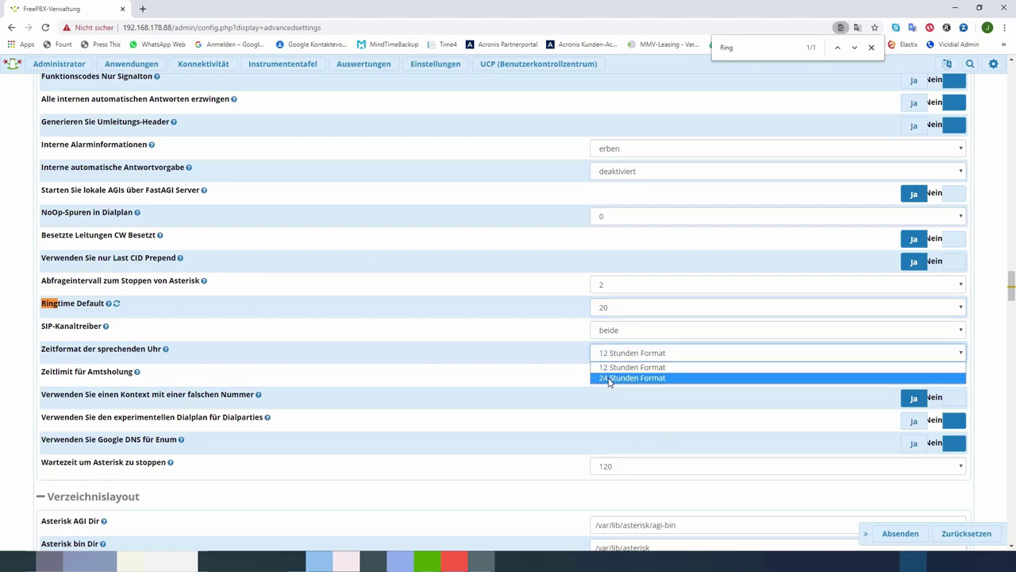
left_click(609, 379)
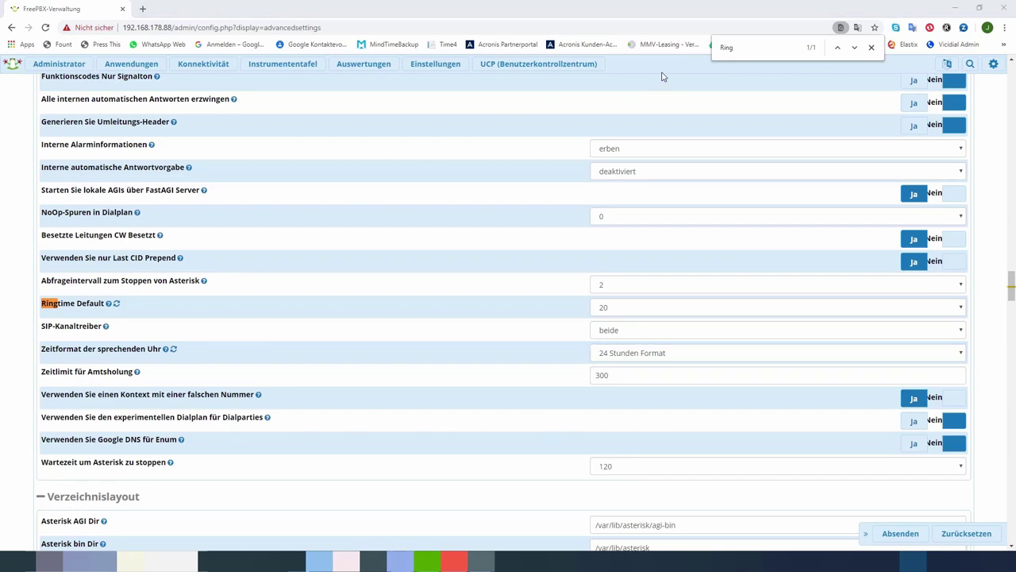
left_click_drag(735, 47, 716, 47)
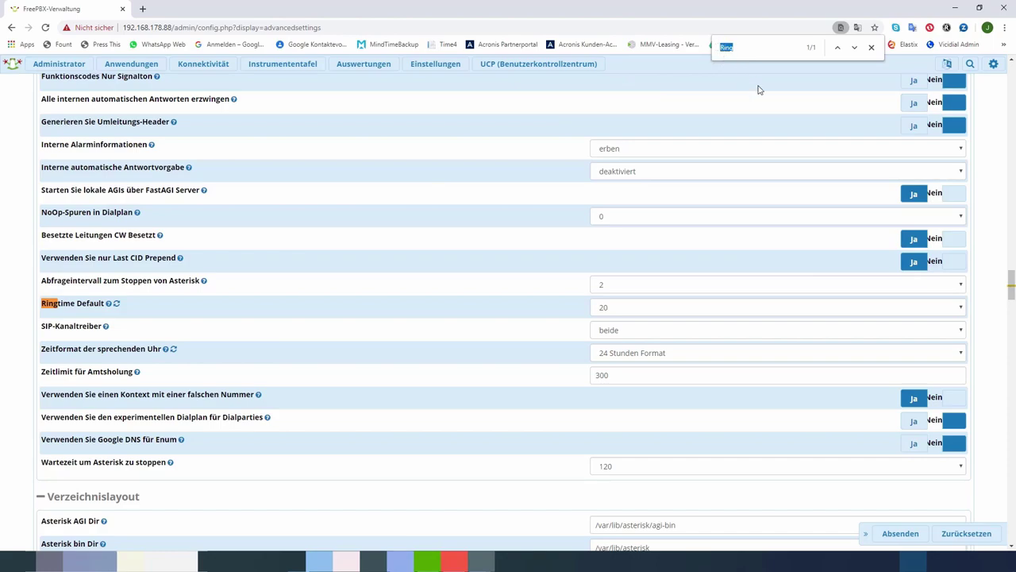
Step: Find 'Proz', check the interface language choices, and set wget for Module Admin to Ja
type("Proz")
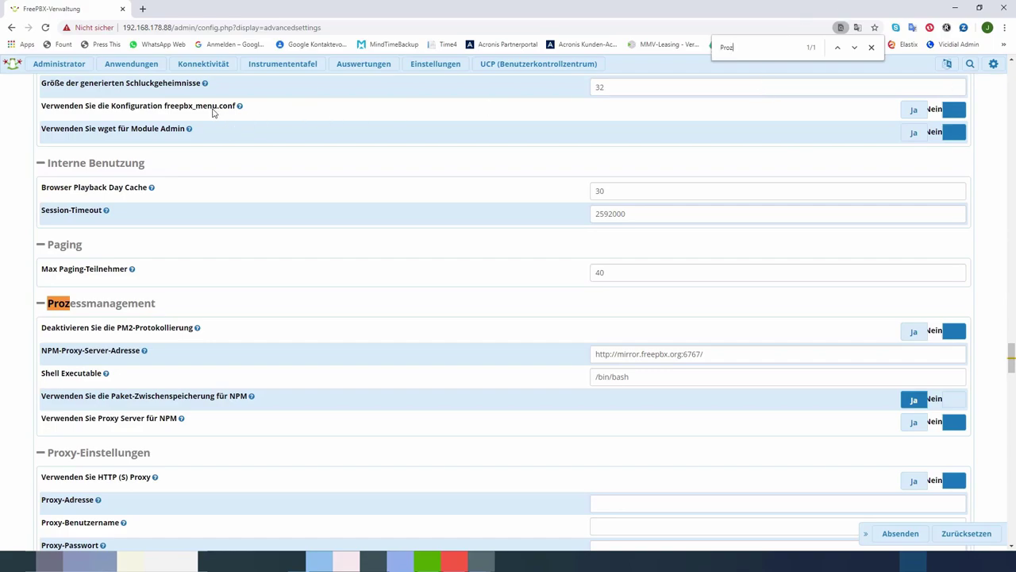
scroll(209, 114, "up", 1)
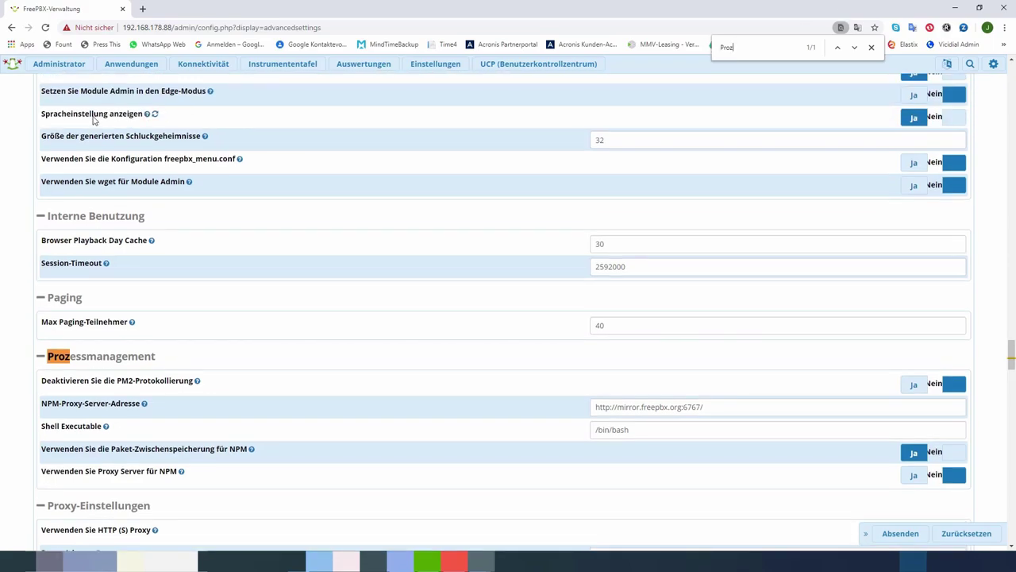
mouse_move(147, 116)
left_click(948, 64)
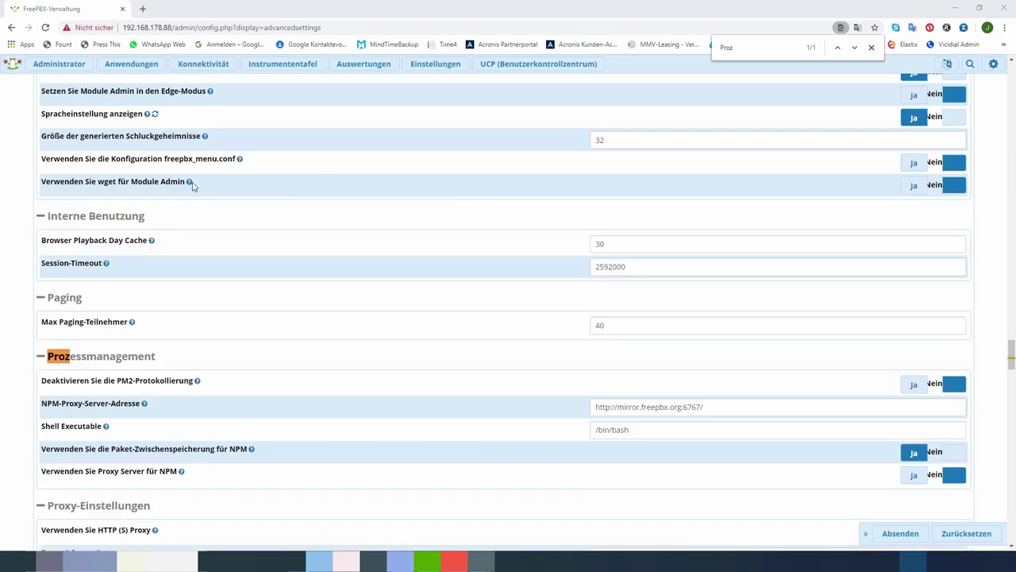
mouse_move(191, 183)
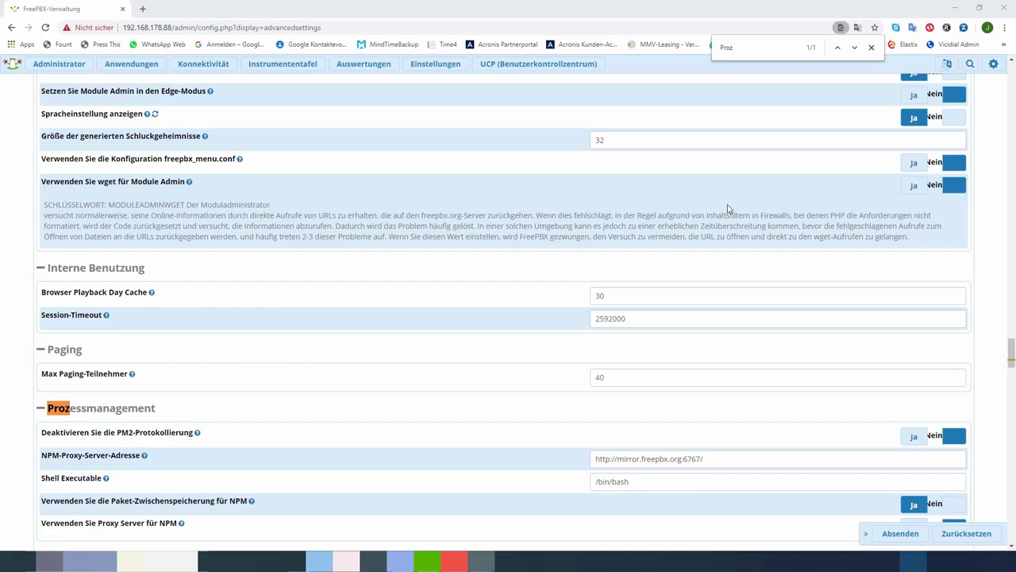
left_click(916, 188)
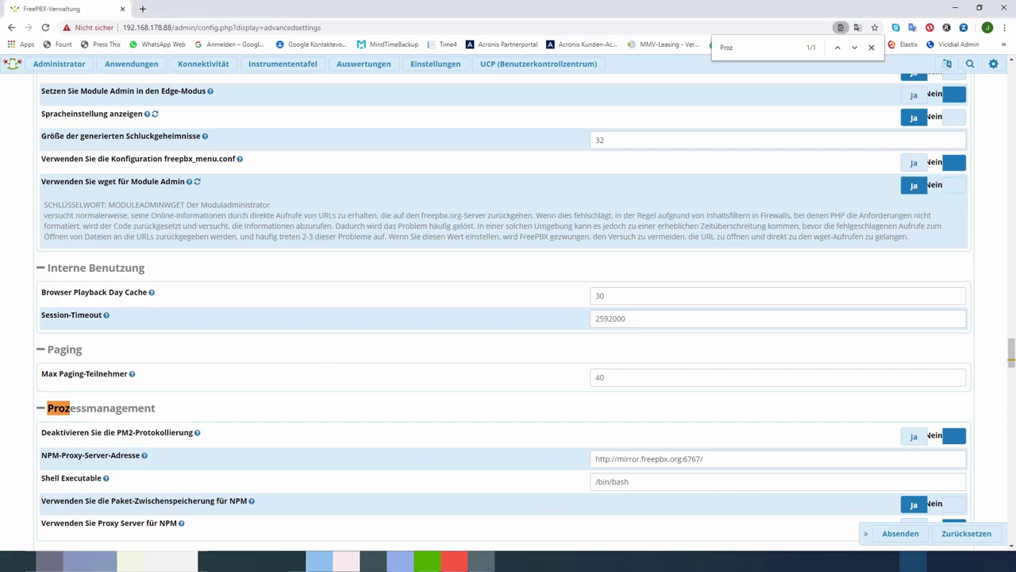
scroll(231, 454, "down", 1)
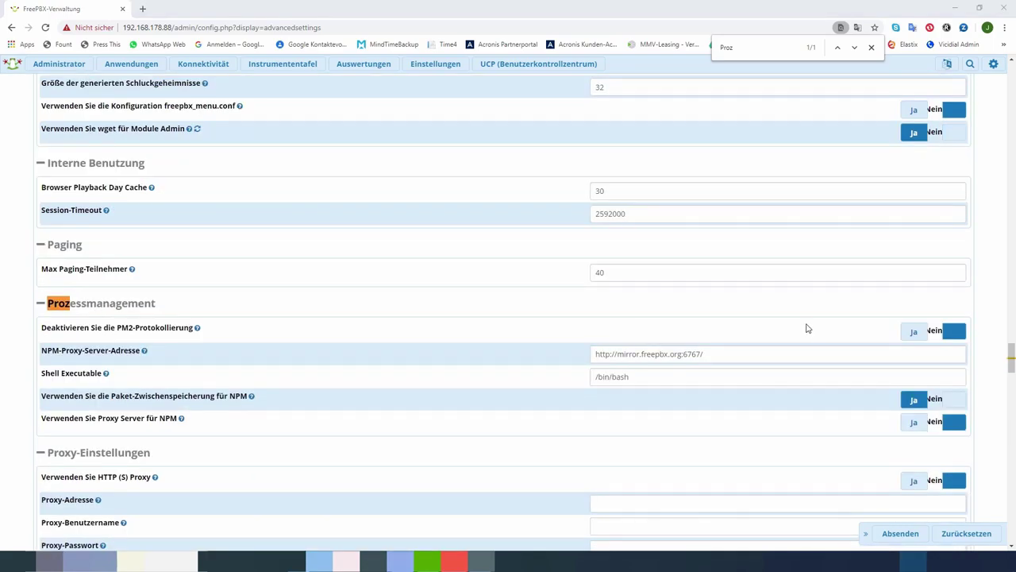
left_click(743, 48)
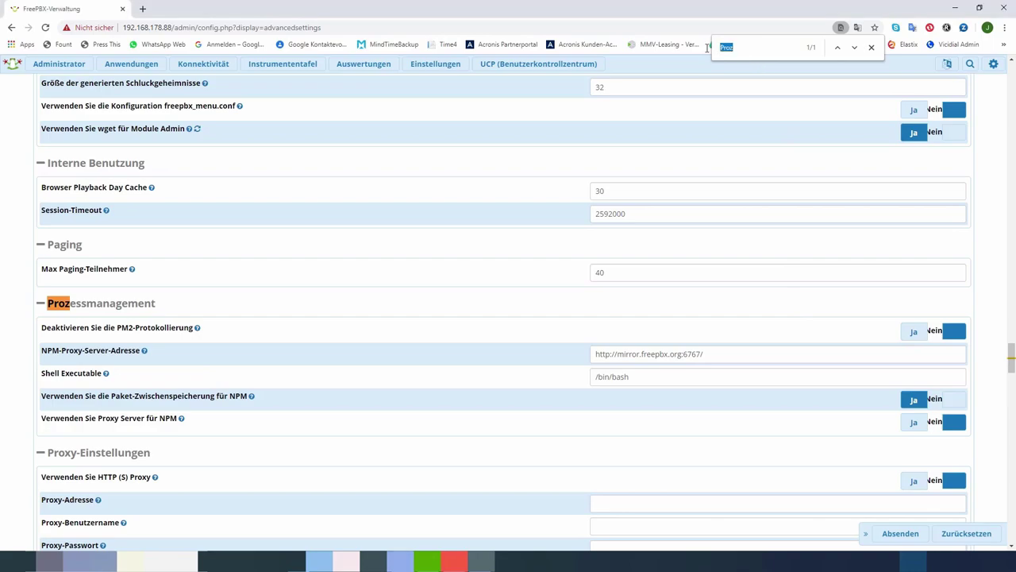
type("aut")
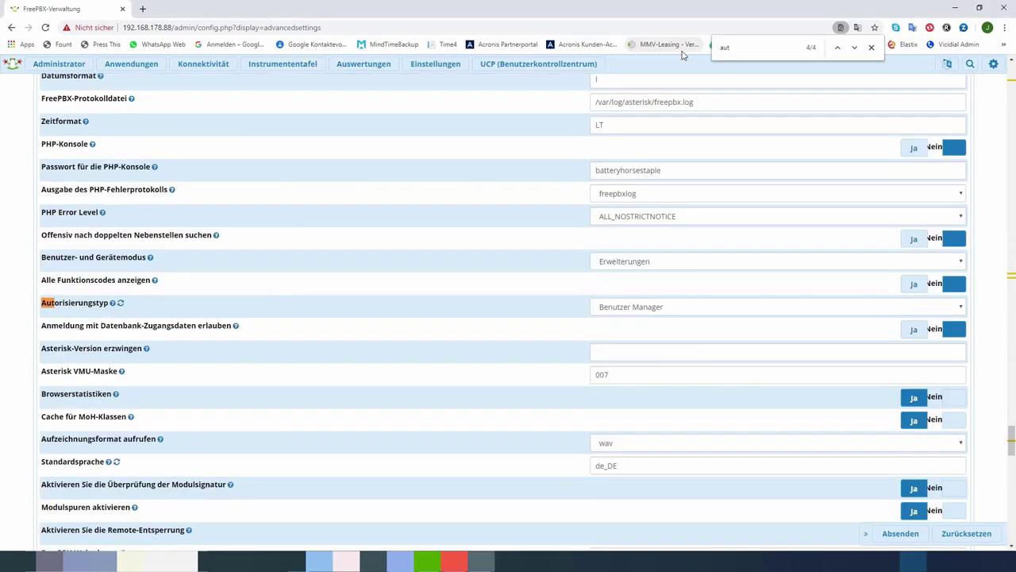
type("o")
Step: Verify Standardsprache reads de_DE and PHP-Zeitzone stays at Europa / Berlin
mouse_move(101, 311)
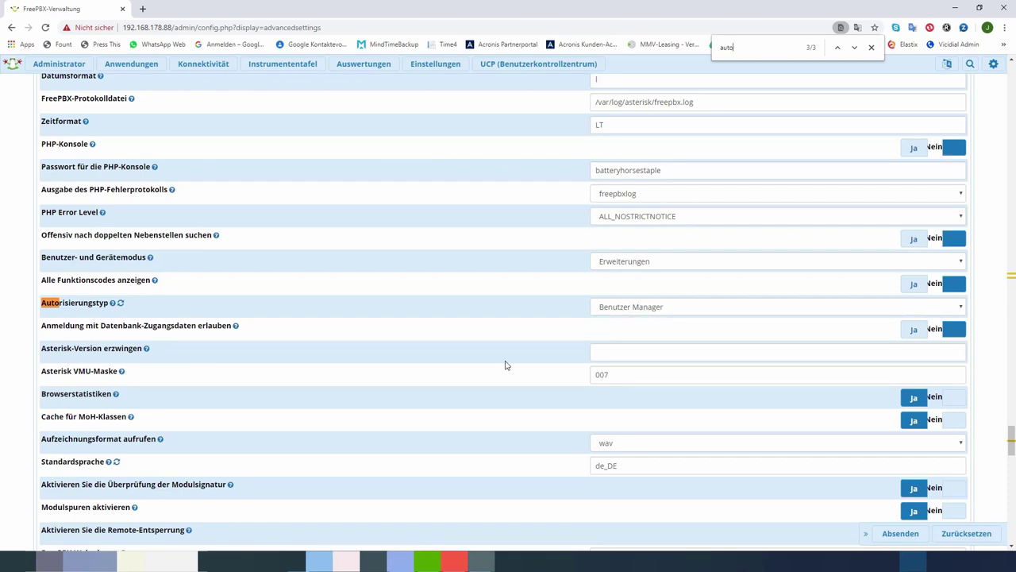
mouse_move(102, 466)
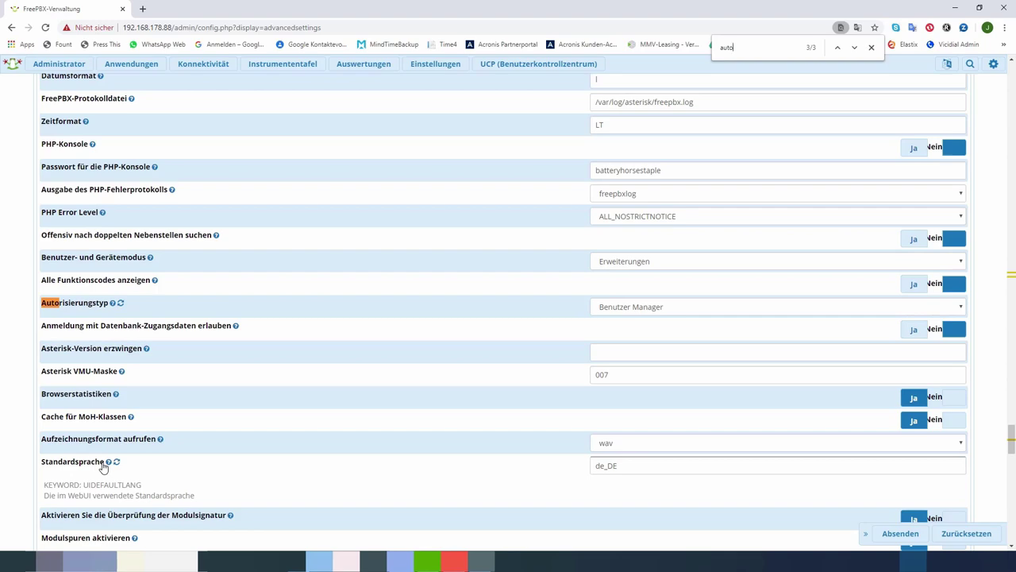
left_click(612, 466)
left_click_drag(612, 466, 594, 468)
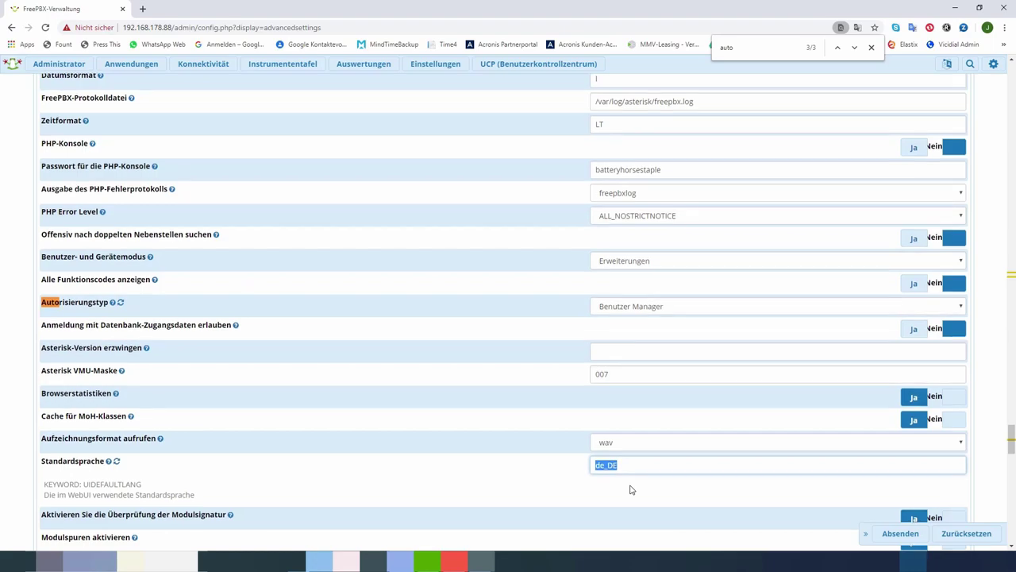
scroll(630, 488, "down", 2)
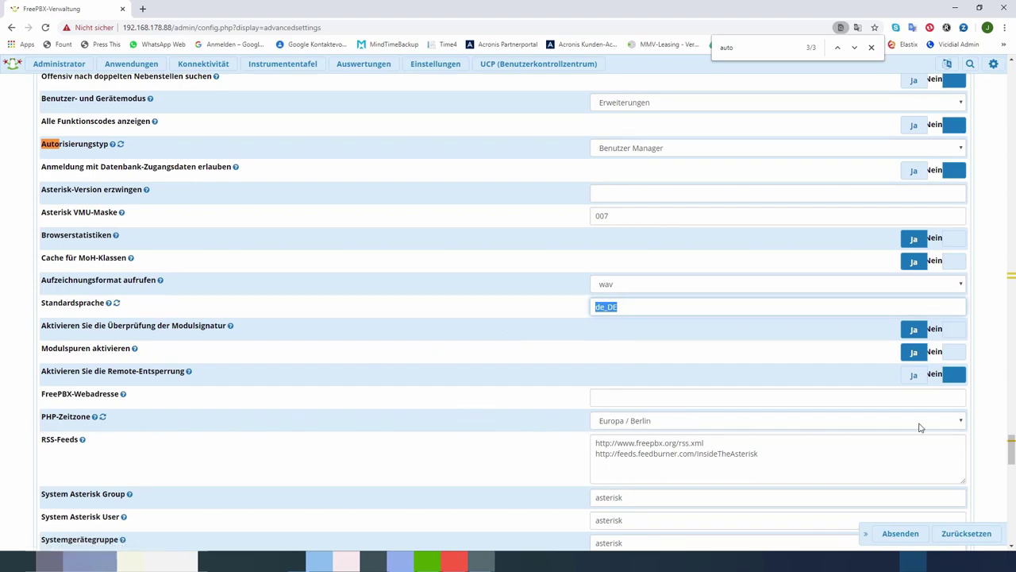
left_click(959, 423)
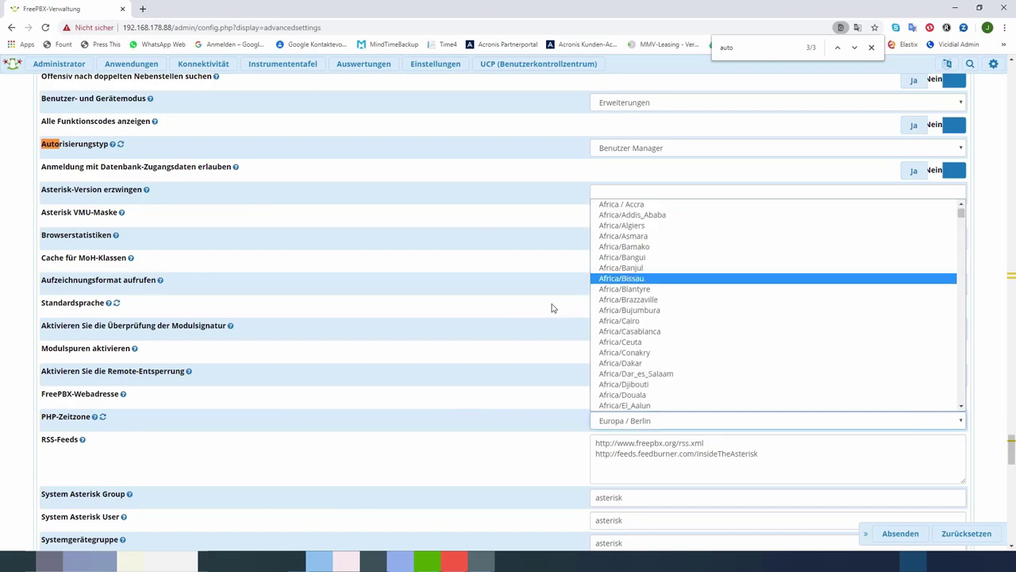
left_click(466, 338)
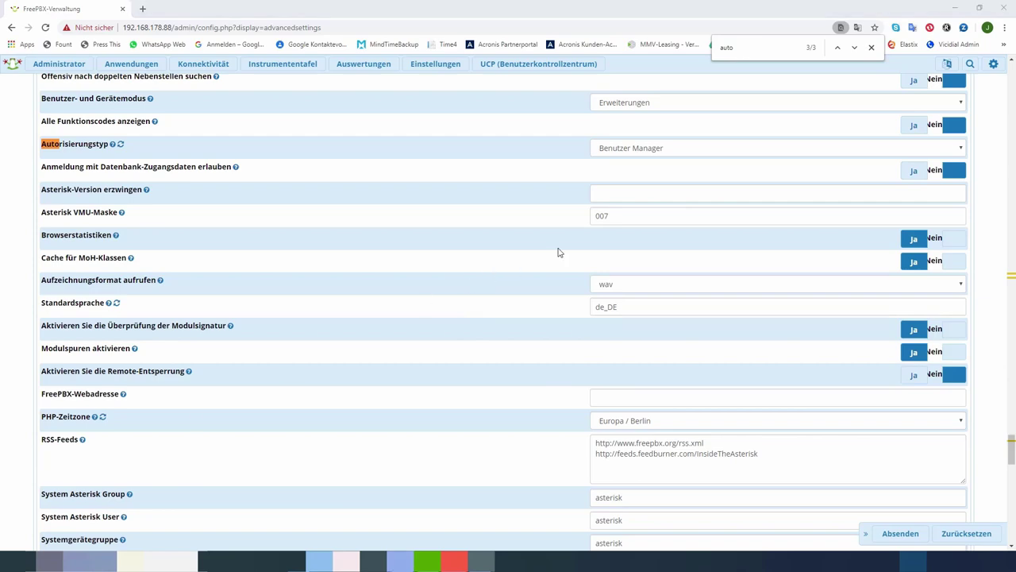
left_click(736, 48)
double_click(736, 48)
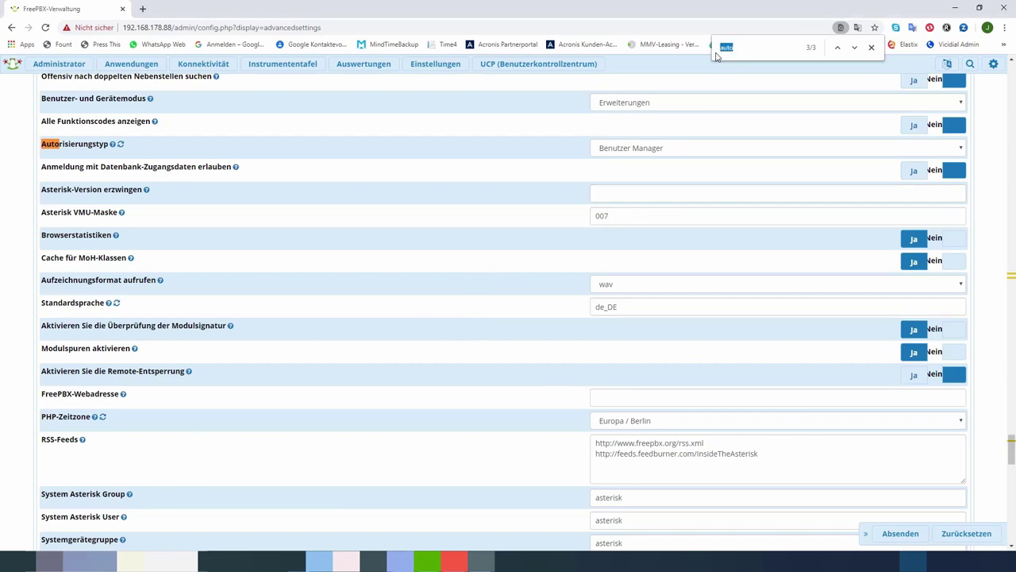
Step: Search for 'systemi' and change the Systemidentität value to 'DEMO-VoIP Server'
type("sys")
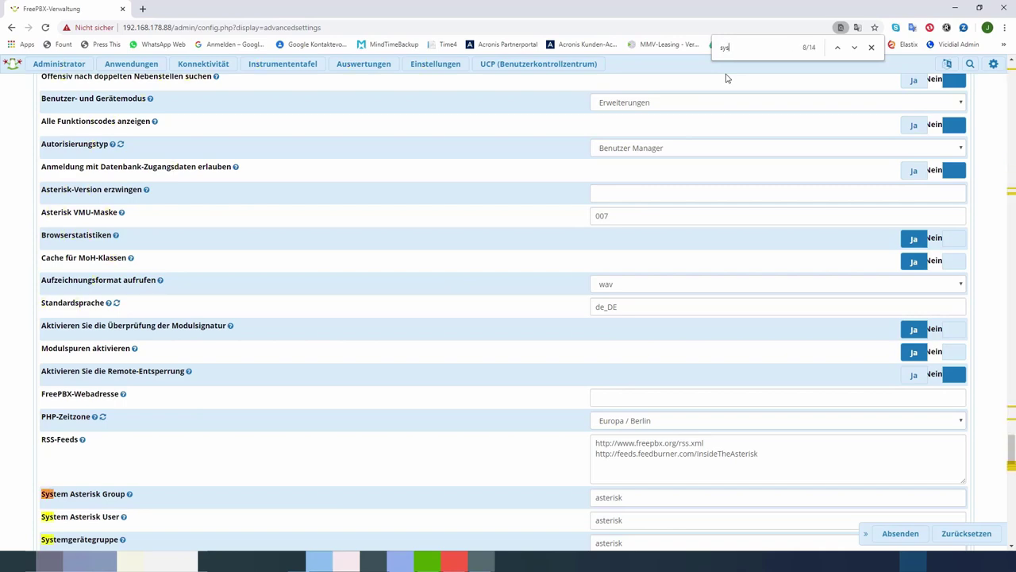
type("temi")
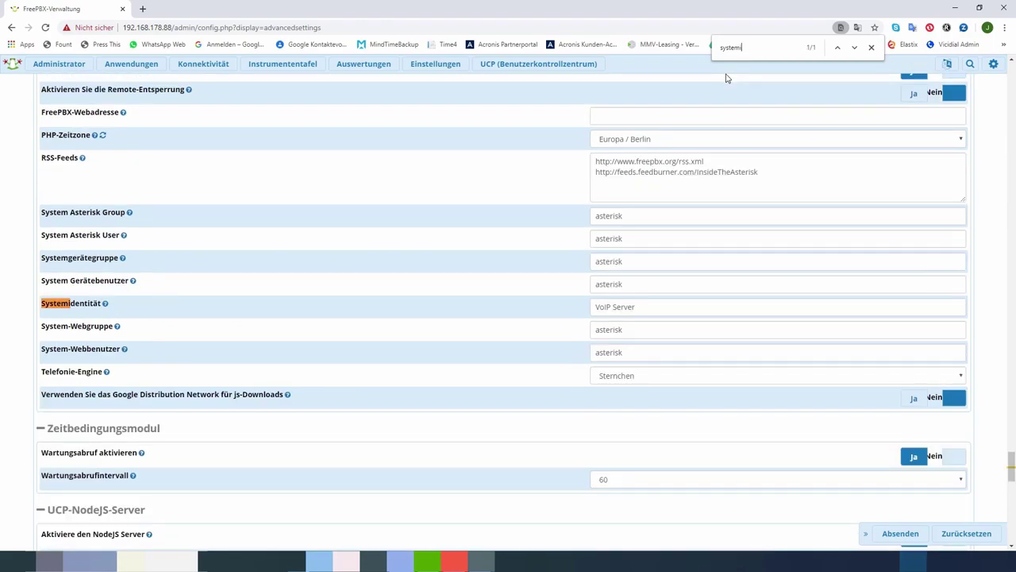
left_click(598, 308)
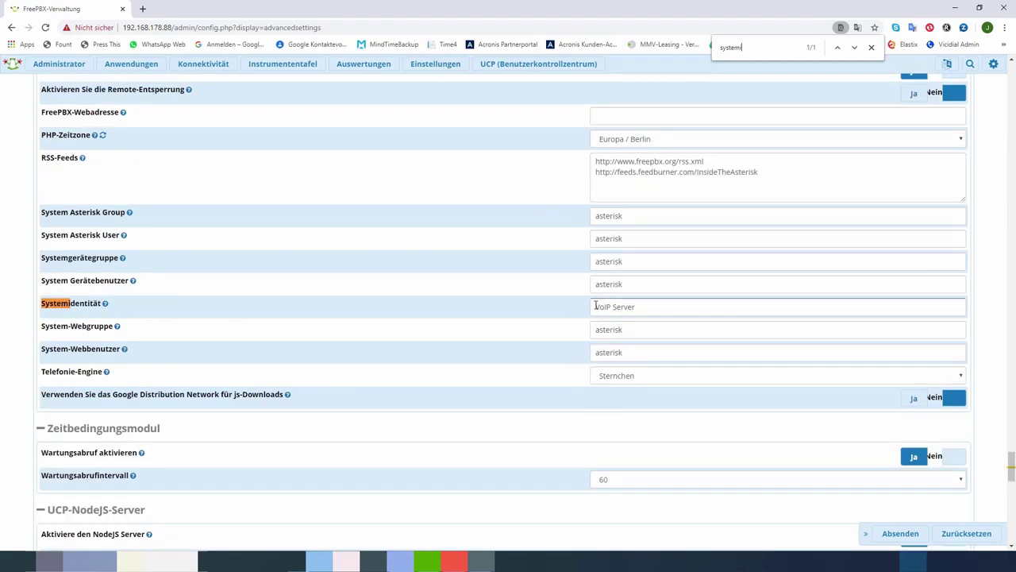
left_click_drag(596, 307, 640, 306)
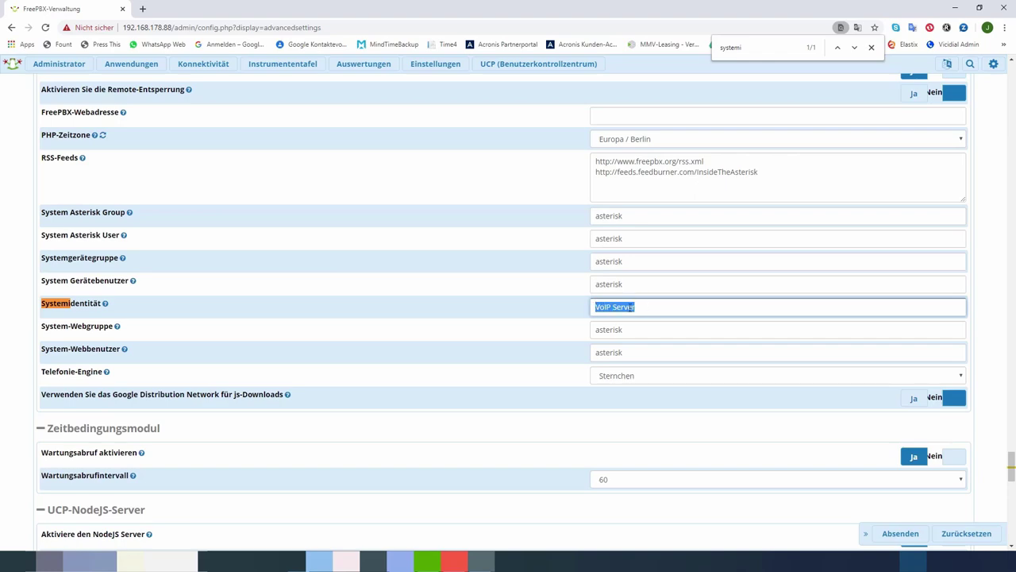
left_click(651, 307)
type("DEMO-")
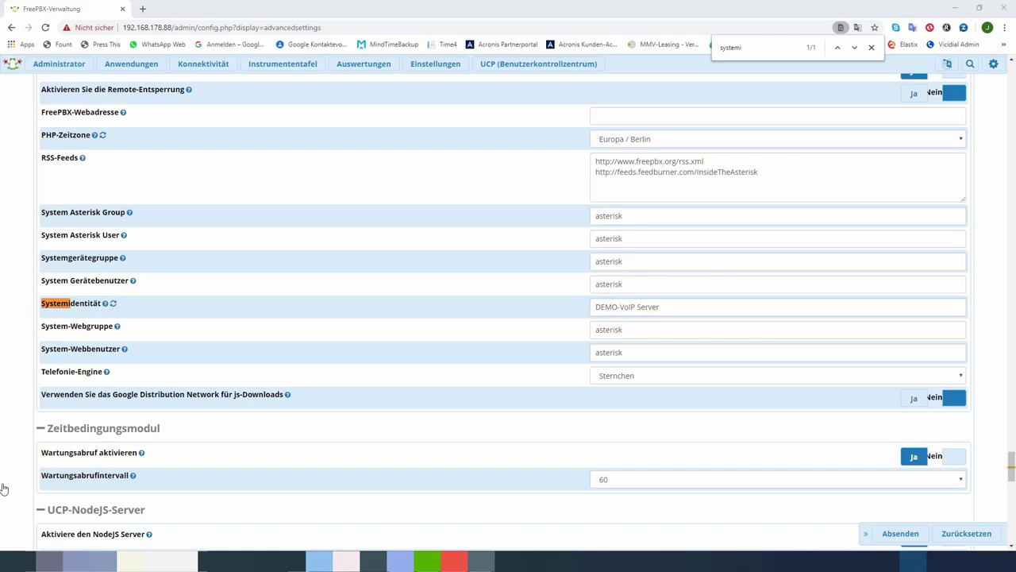
Step: Review the NodeJS TLS certificate and key paths under /etc/asterisk/keys/integration
scroll(302, 372, "down", 3)
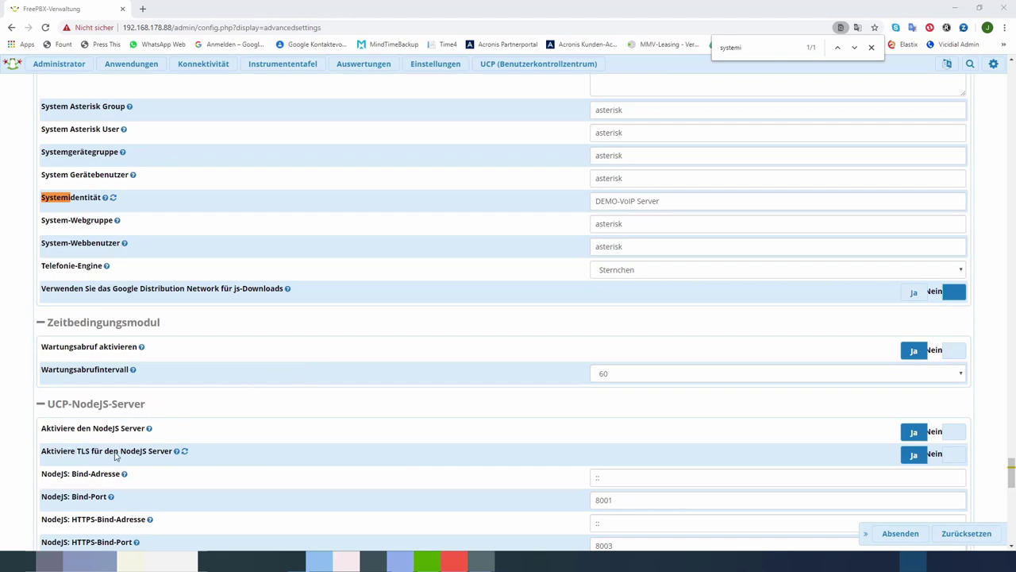
mouse_move(176, 451)
scroll(349, 386, "down", 5)
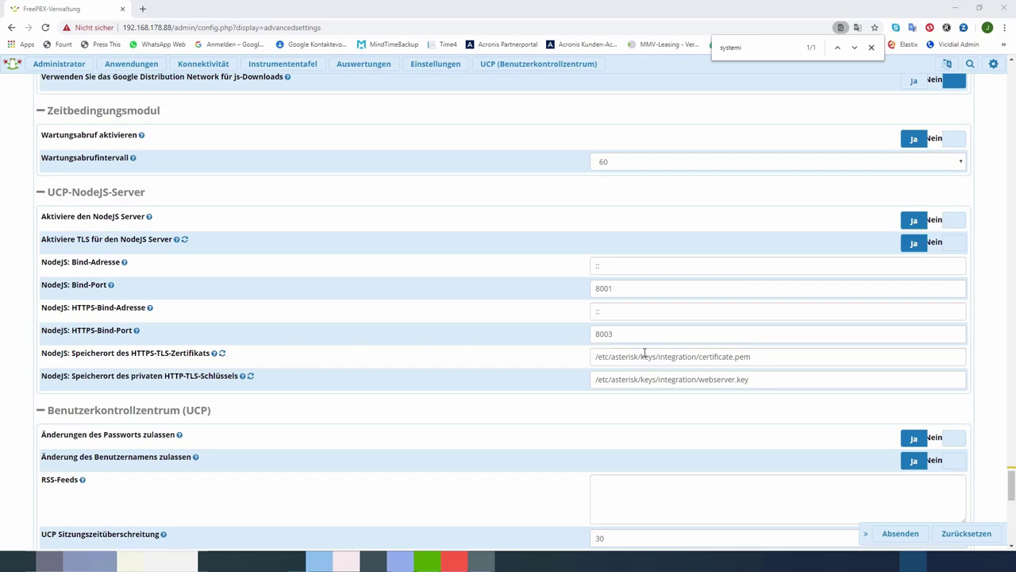
left_click(730, 357)
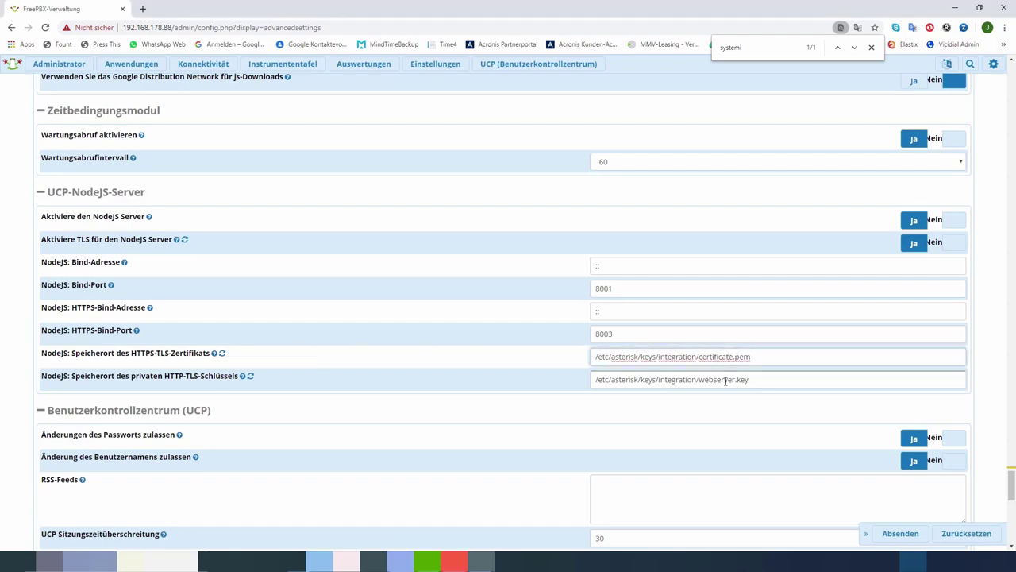
left_click(690, 380)
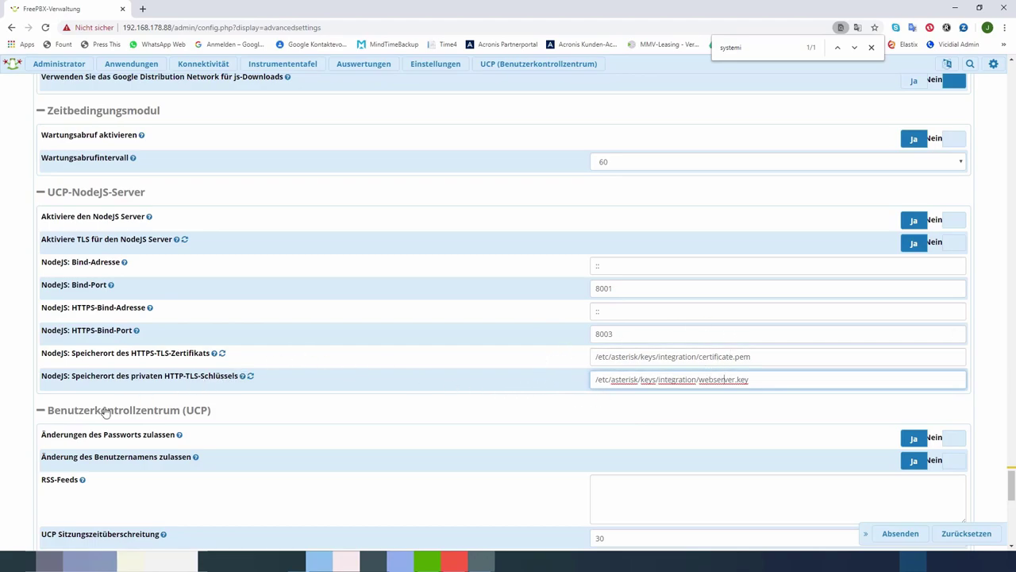
Step: Enter the demo server's sender e-mail address in the 'From:' field, then view the Voicemail-Treffer erstellen help
scroll(103, 411, "down", 4)
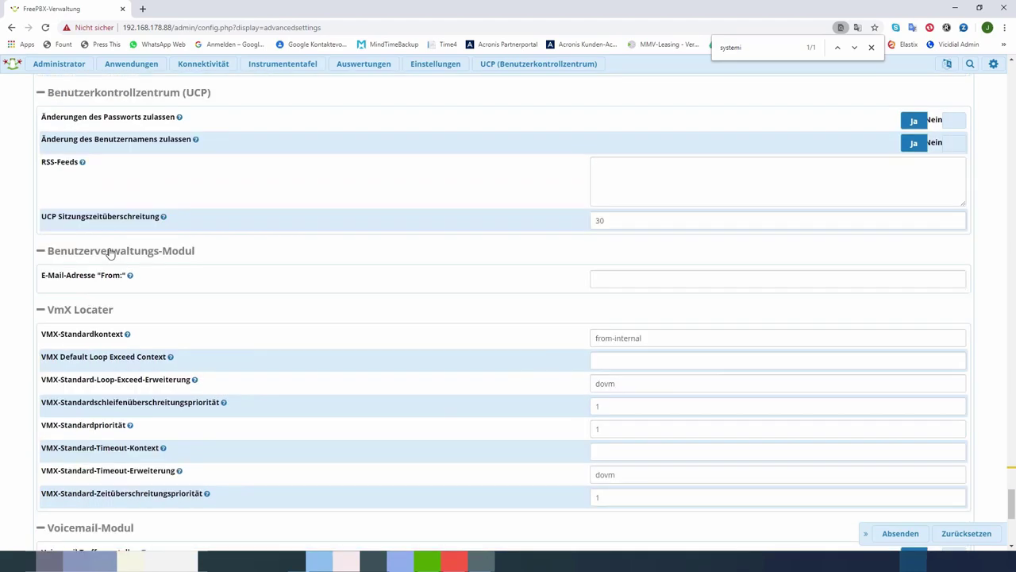
left_click(604, 276)
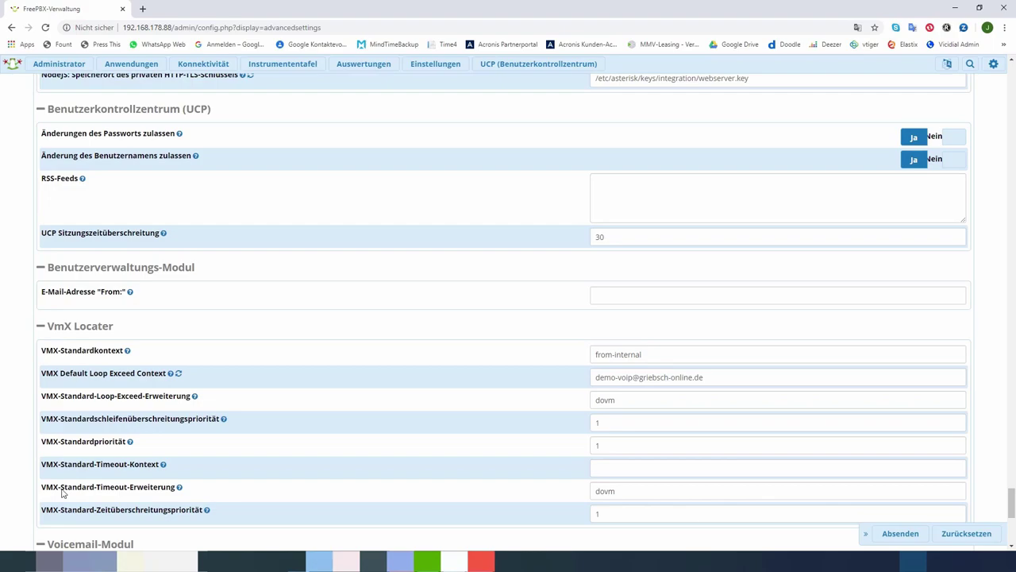
scroll(97, 532, "down", 1)
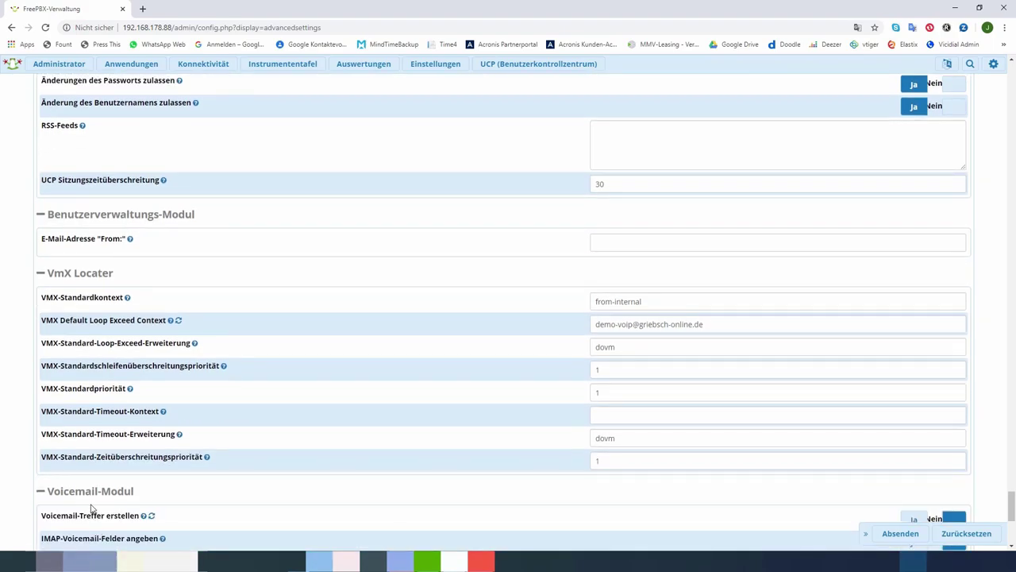
scroll(119, 494, "down", 1)
scroll(121, 496, "down", 1)
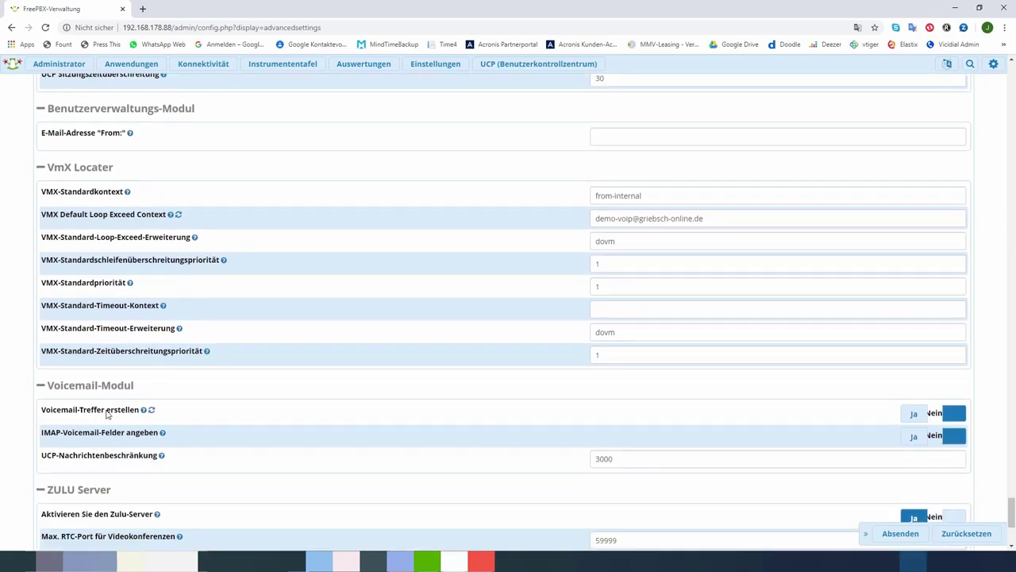
left_click(144, 410)
Step: Submit the advanced settings changes with Absenden and apply the configuration with Konfiguration anwenden
left_click(900, 534)
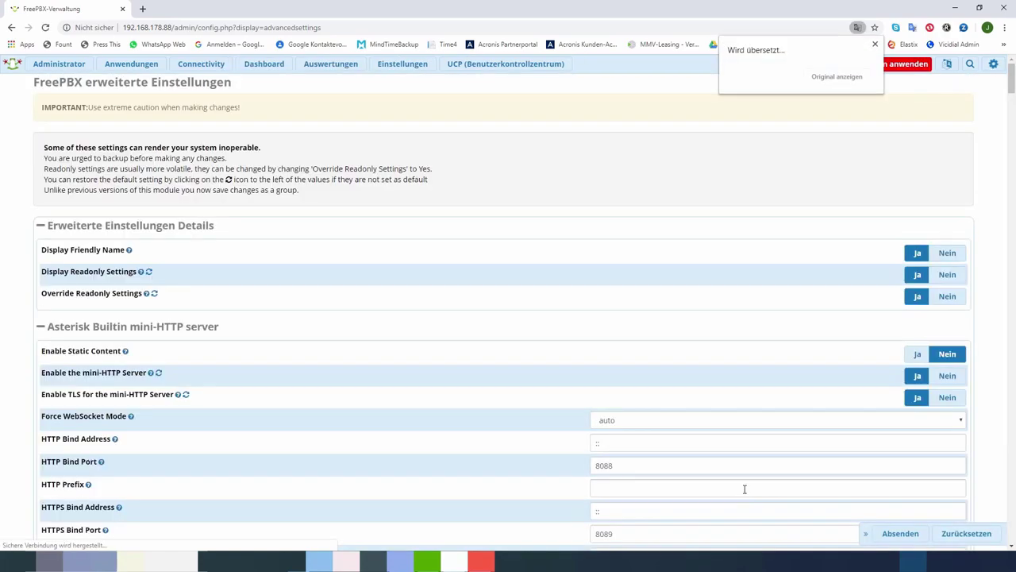
left_click(876, 46)
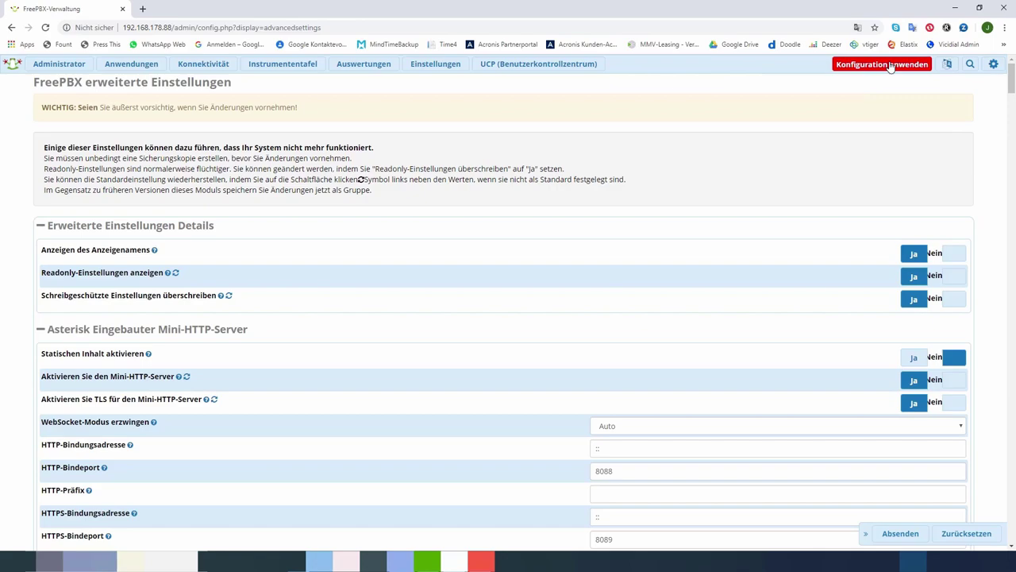
left_click(890, 67)
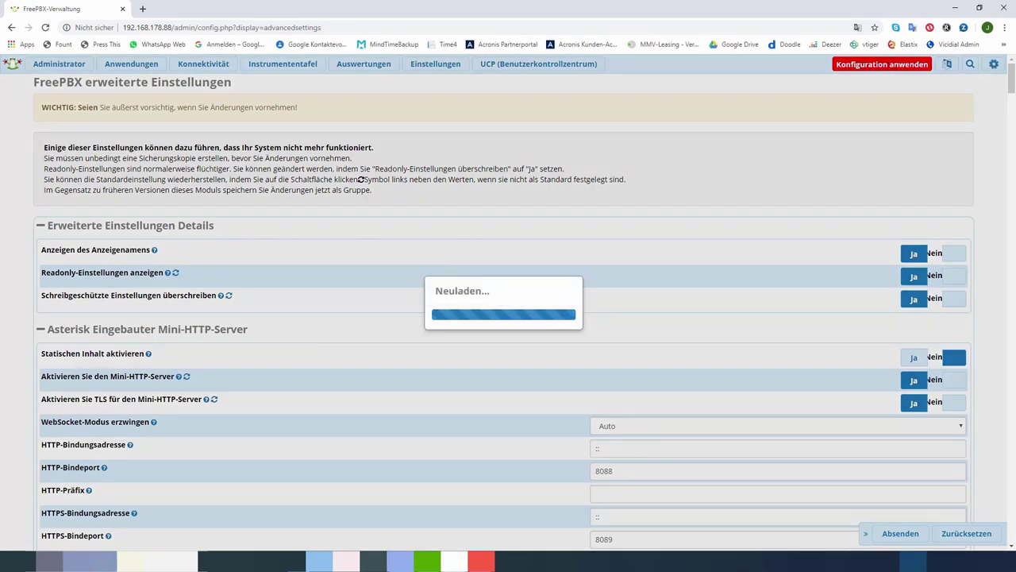